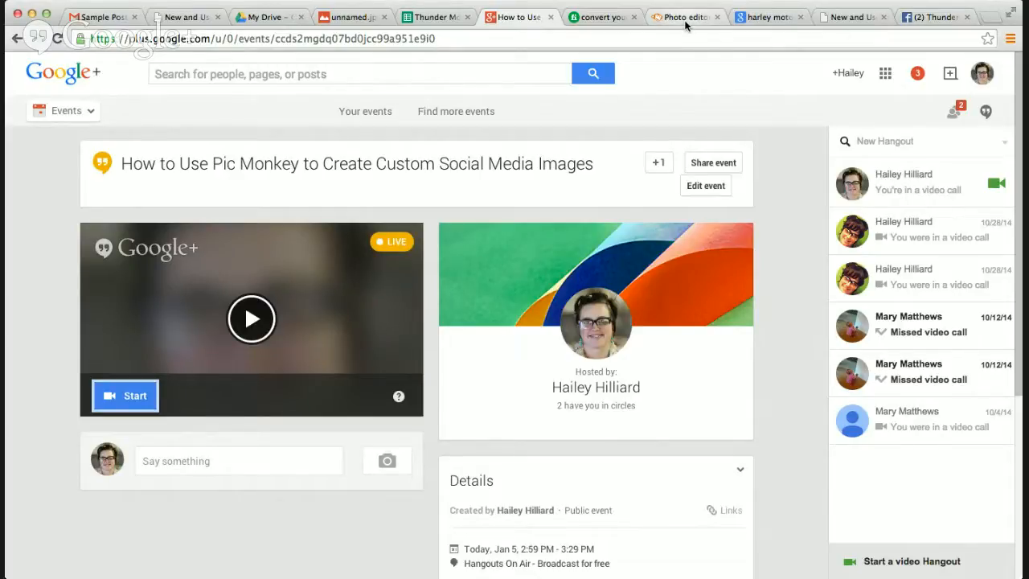
Search Google Images for "motorcycle" in a new browser tab
click(846, 24)
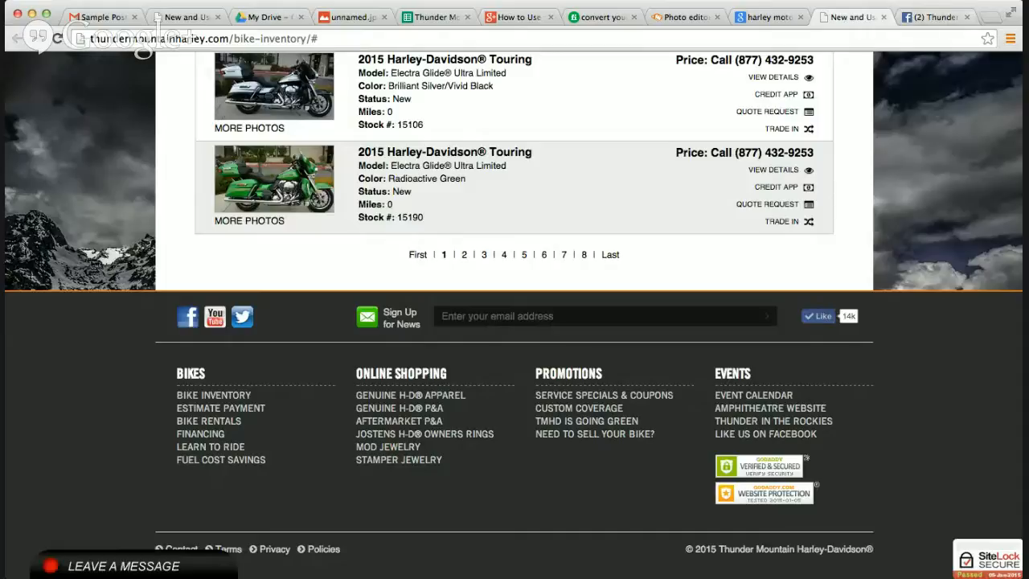
key(super+t)
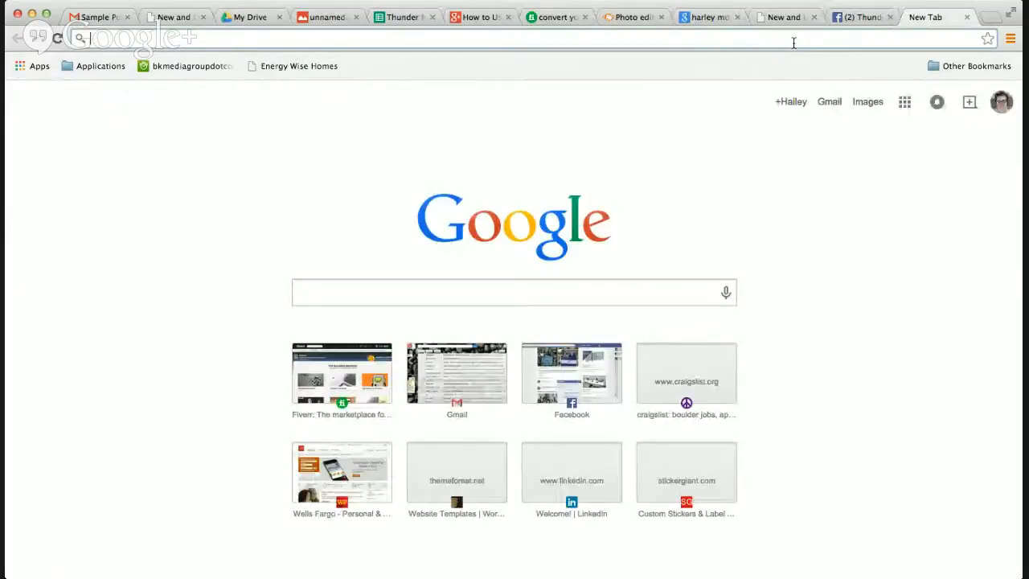
text(m)
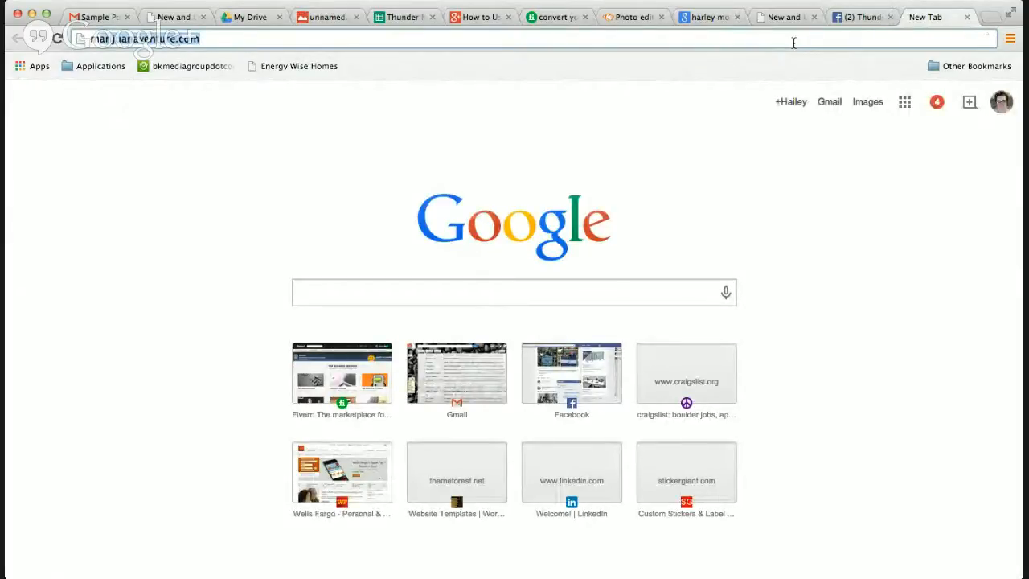
text(otor)
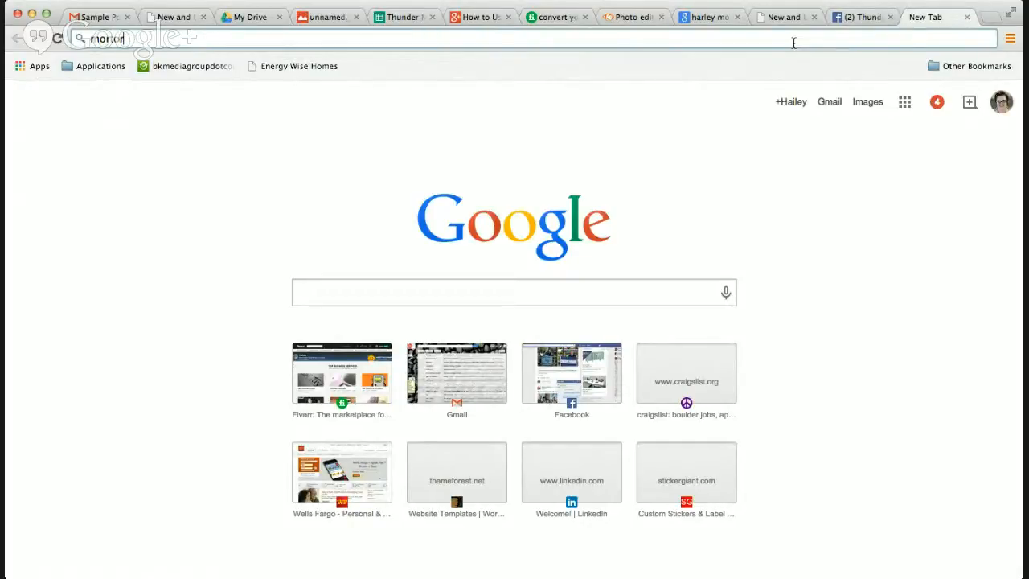
text(torcy)
key(Return)
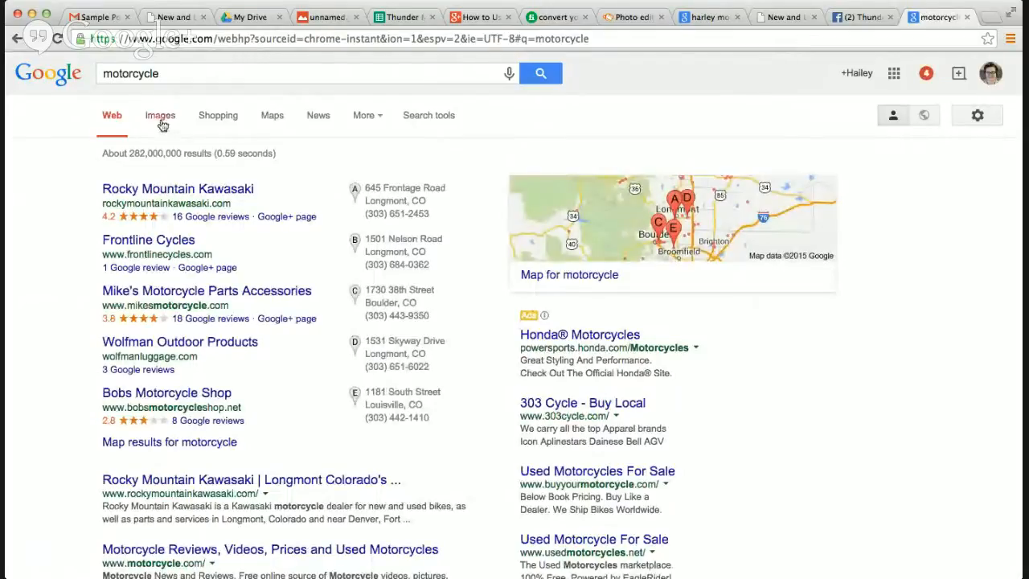
click(160, 121)
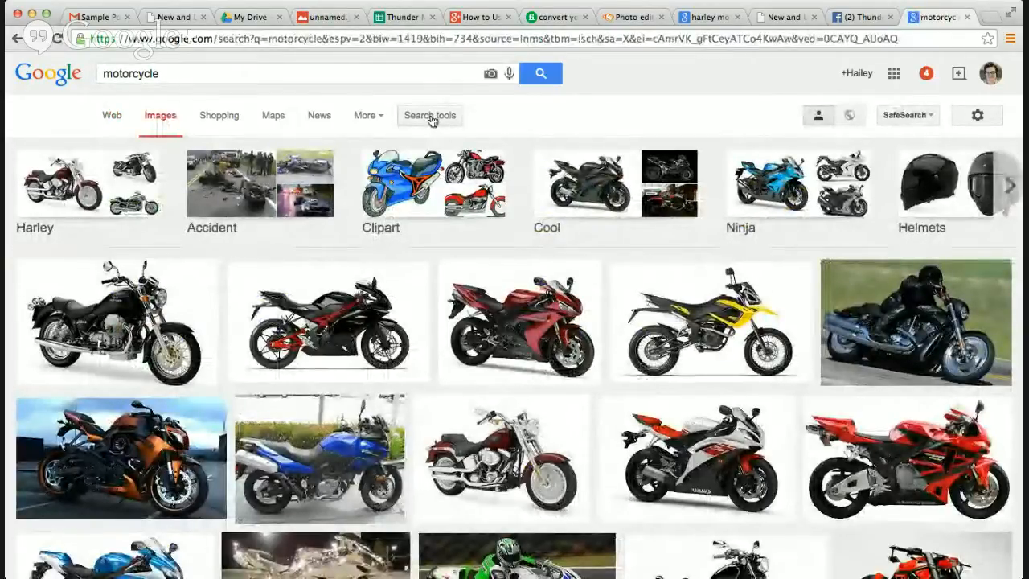
Filter the motorcycle image results to large pictures labeled for reuse with modification
click(431, 116)
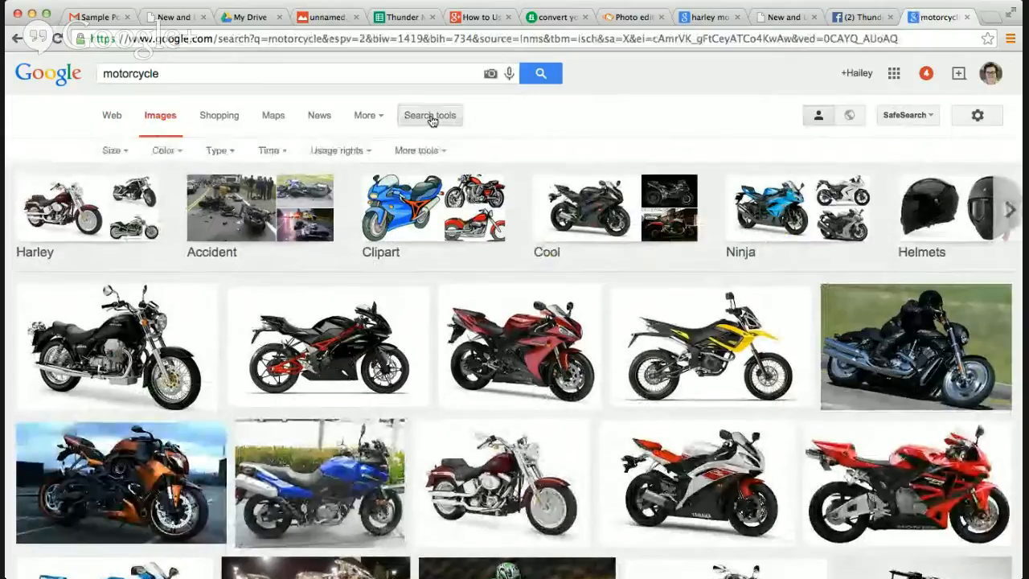
click(366, 154)
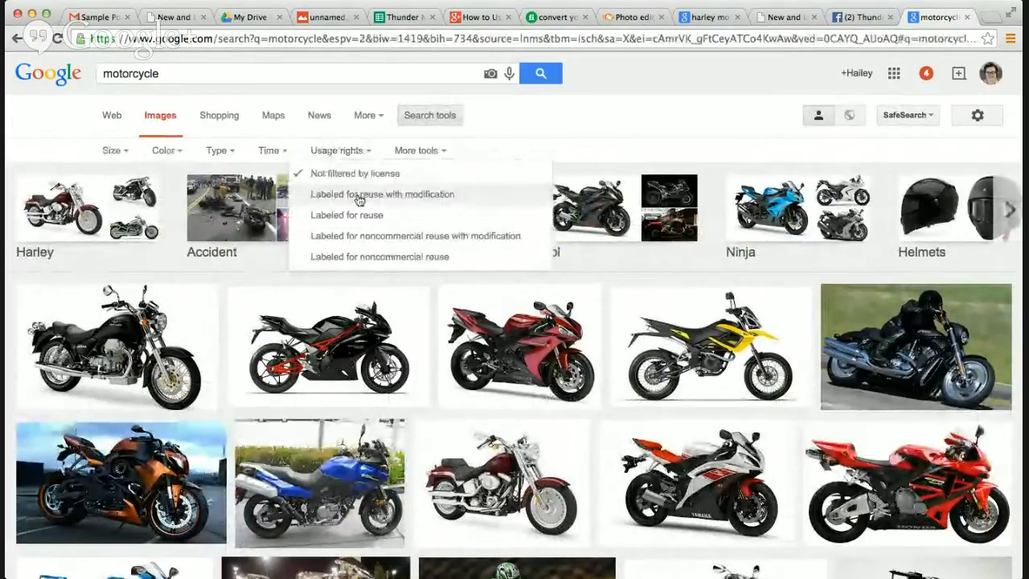
click(357, 195)
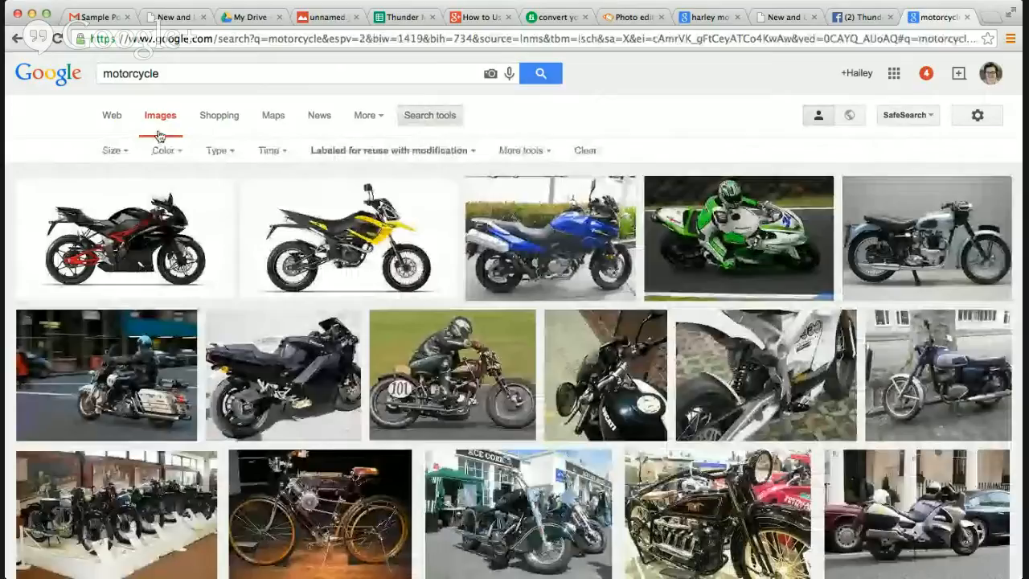
click(125, 151)
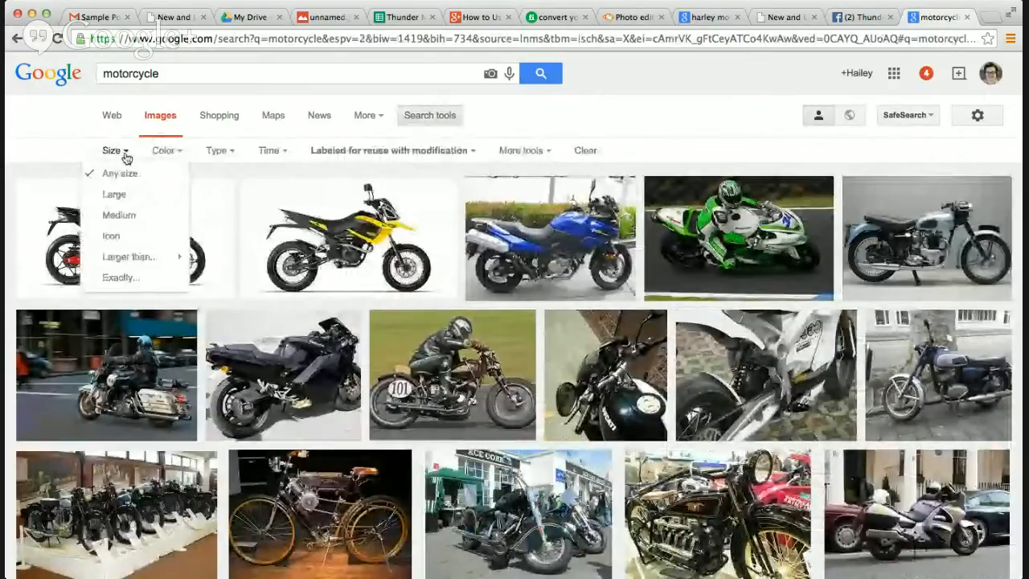
click(135, 193)
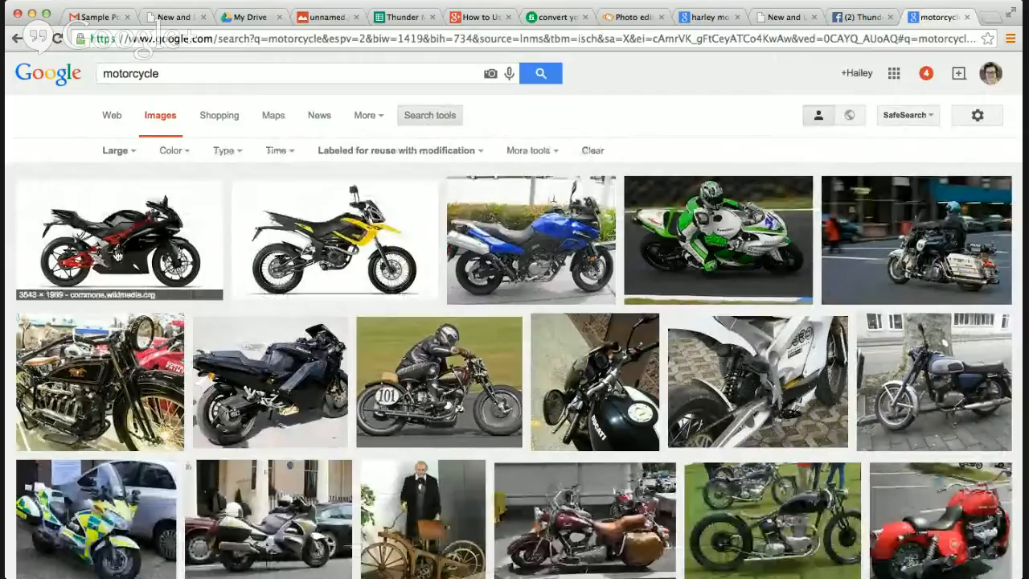
Refine the filtered image search to "harley motorcycles"
click(105, 73)
text(harley)
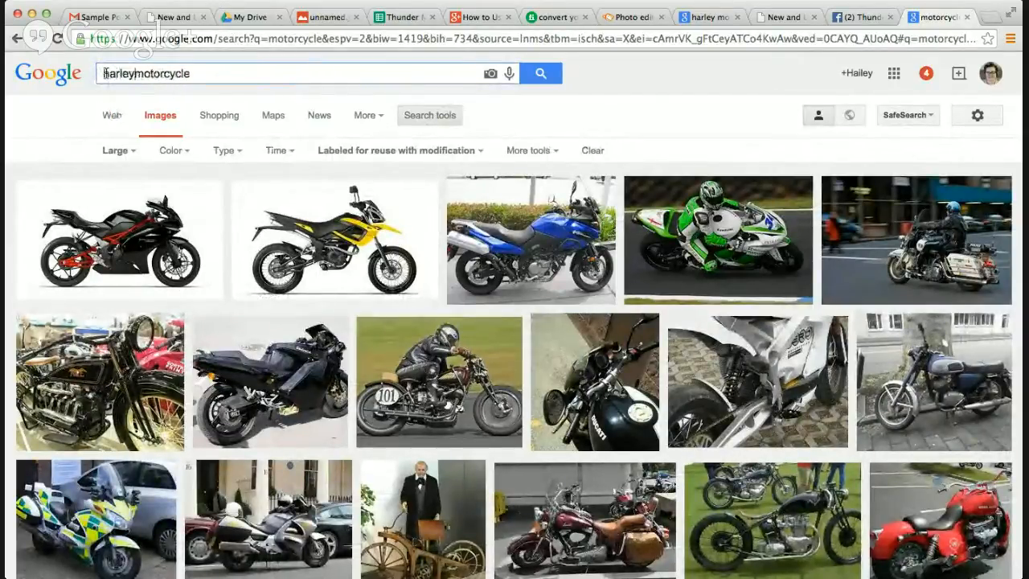
click(139, 92)
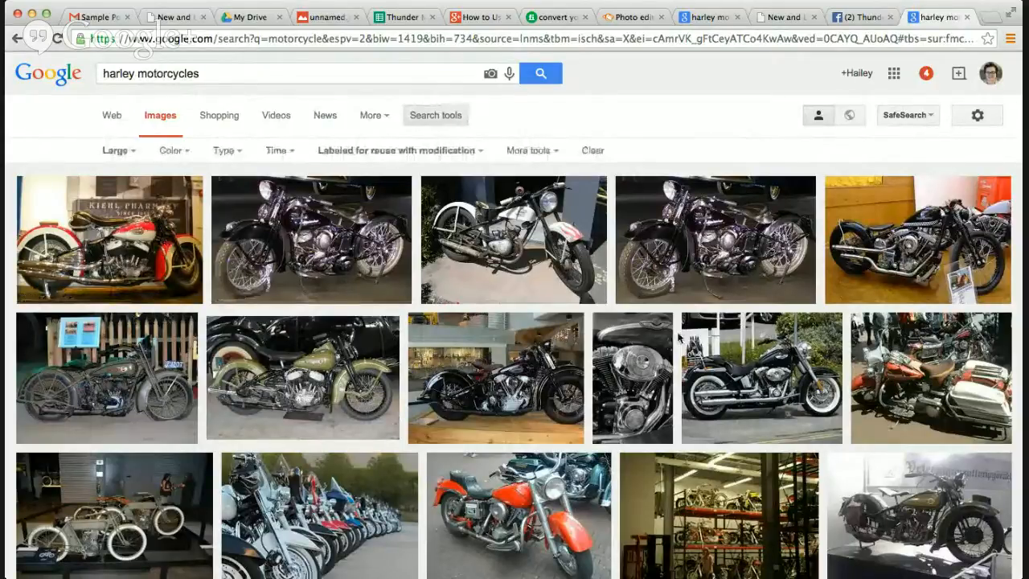
Go from the Thunder Mountain Harley-Davidson site to its Facebook photos and open the black touring motorcycle picture
click(786, 17)
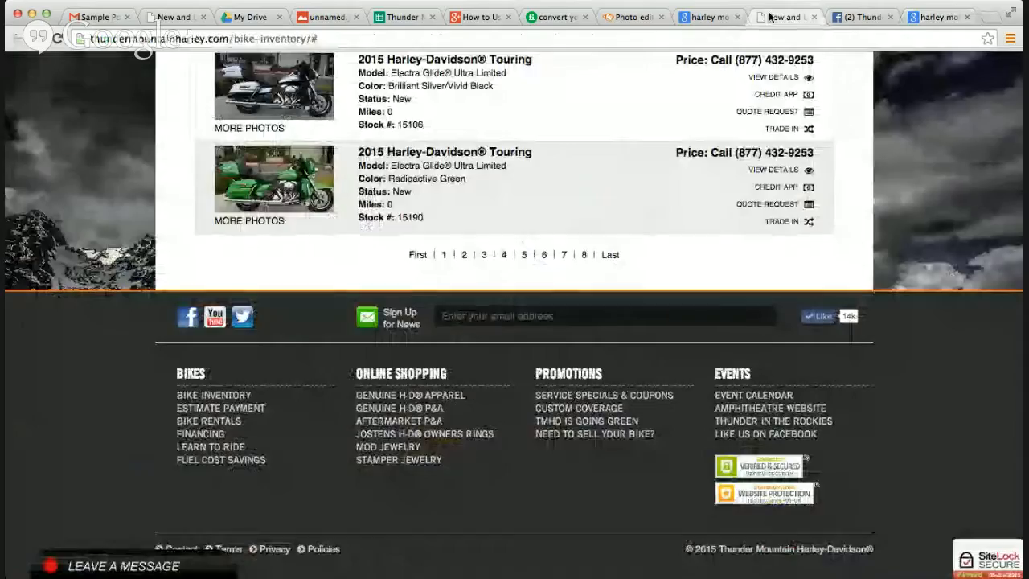
click(190, 325)
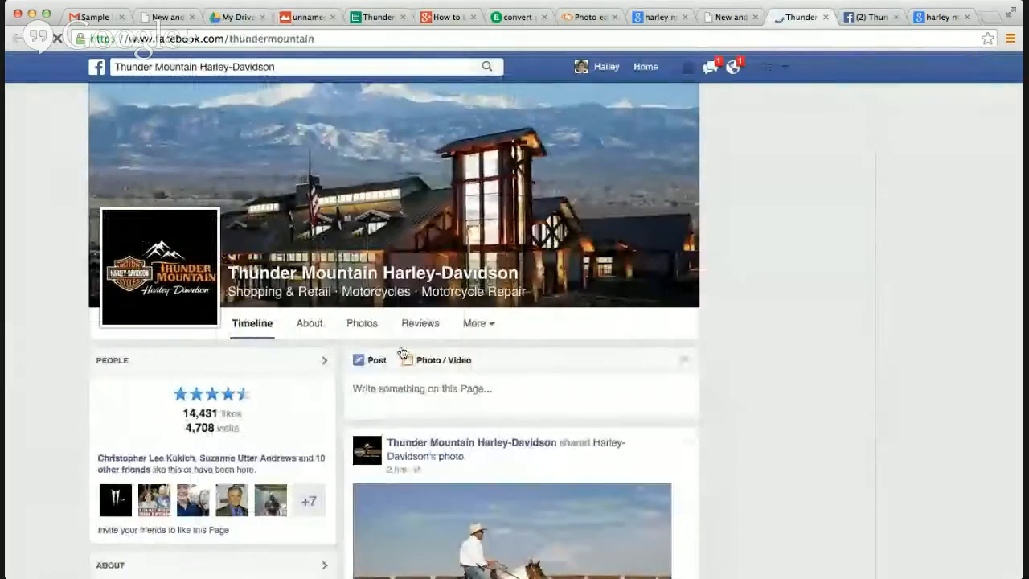
click(364, 325)
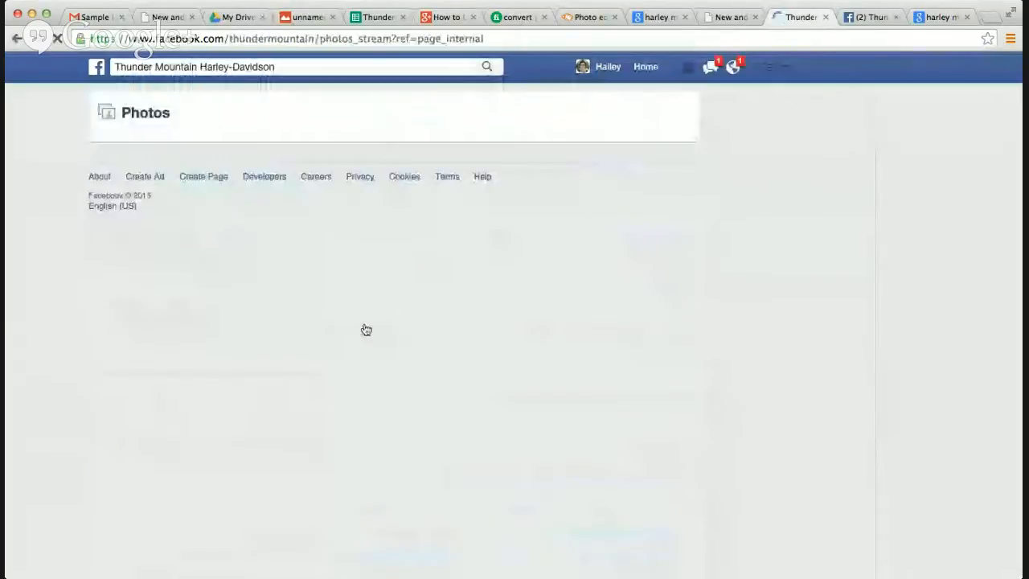
click(191, 493)
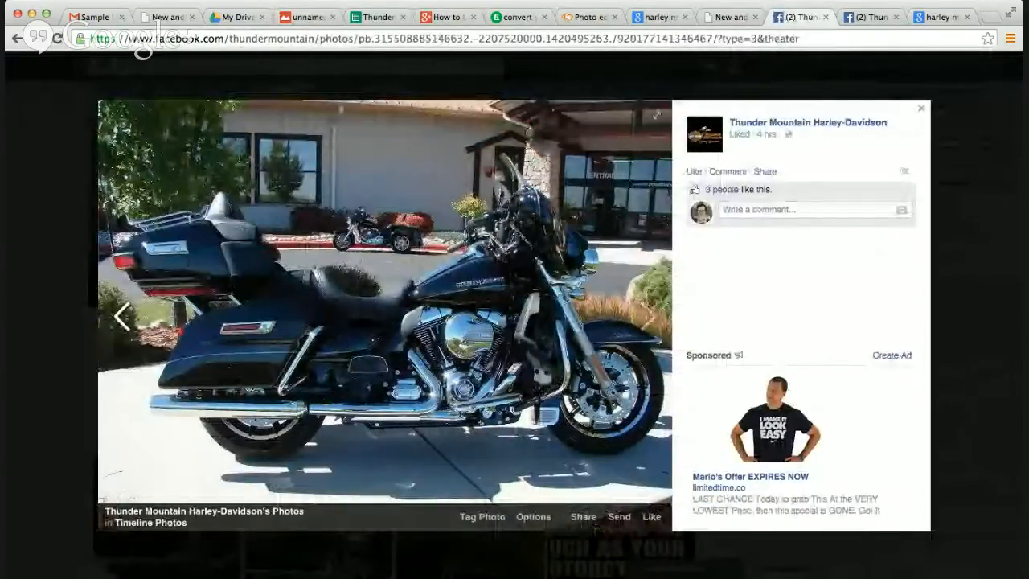
Switch to PicMonkey, load the site afresh, and open the unedited black motorcycle photo in the editor
click(584, 18)
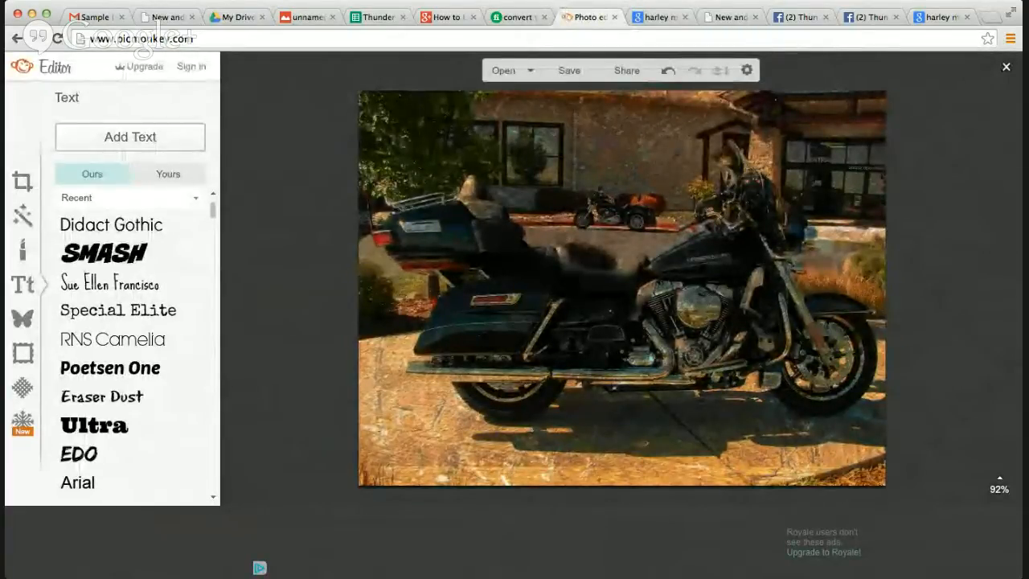
click(544, 39)
text(p)
key(Return)
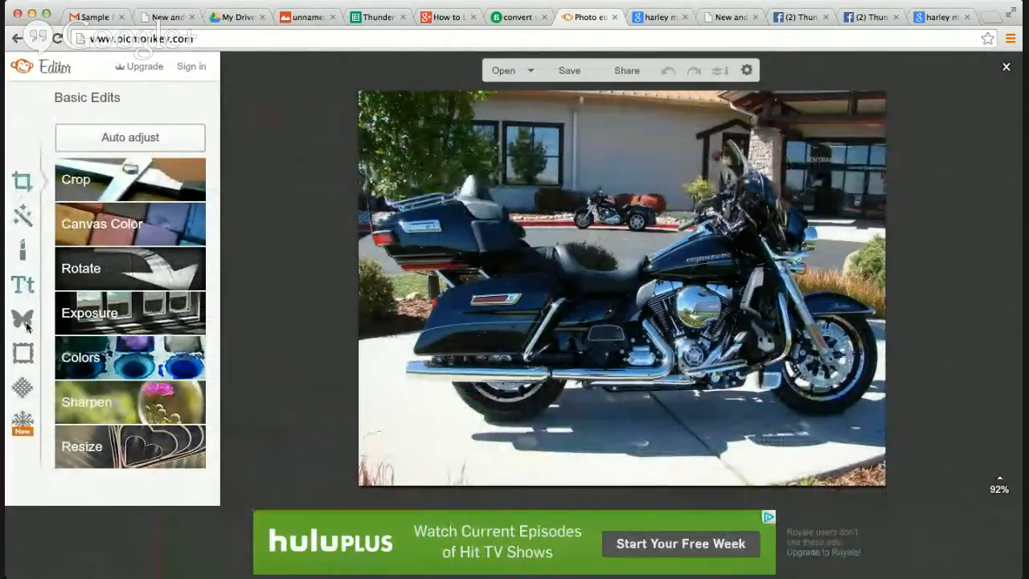
Open the texture collection, view the sample "Freedom" motorcycle poster for reference, and browse the textures for a similar look
click(23, 387)
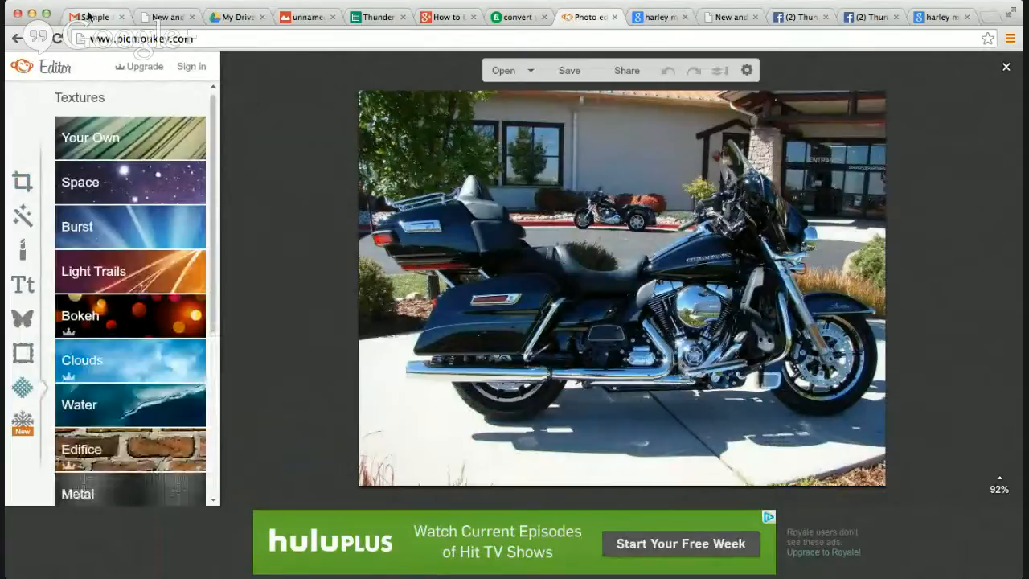
click(95, 16)
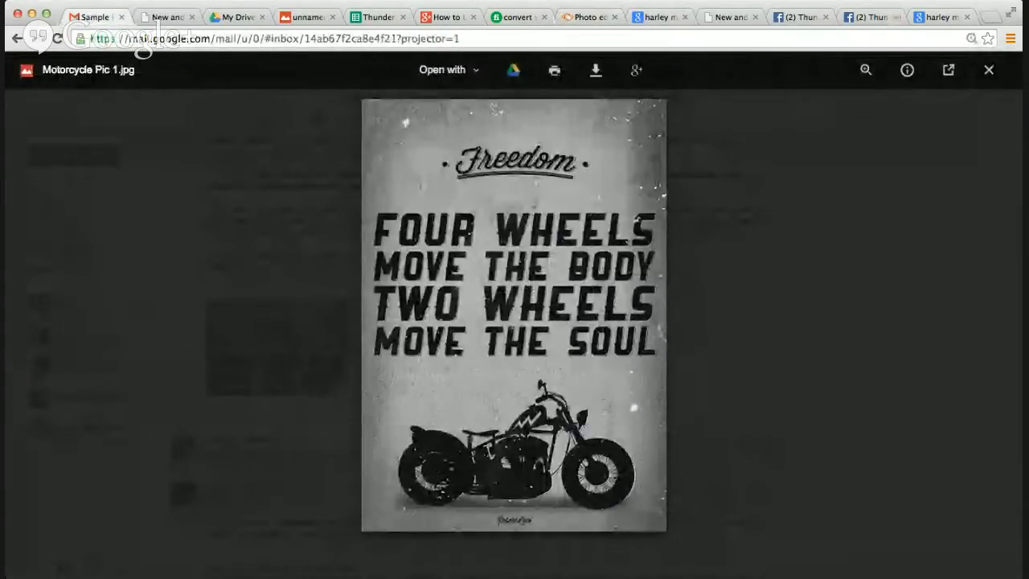
click(584, 17)
scroll(161, 324, down, 2)
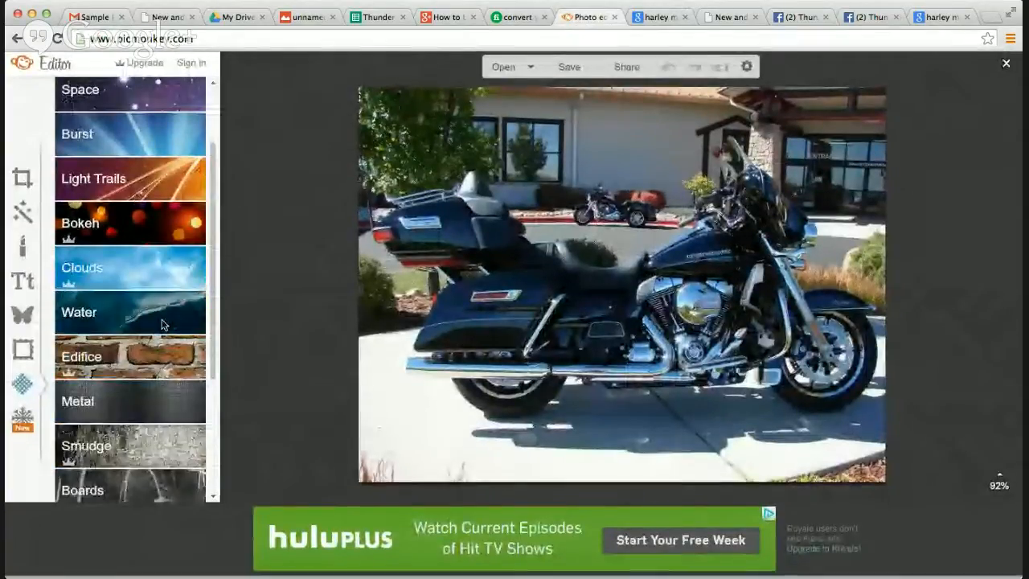
scroll(157, 320, down, 2)
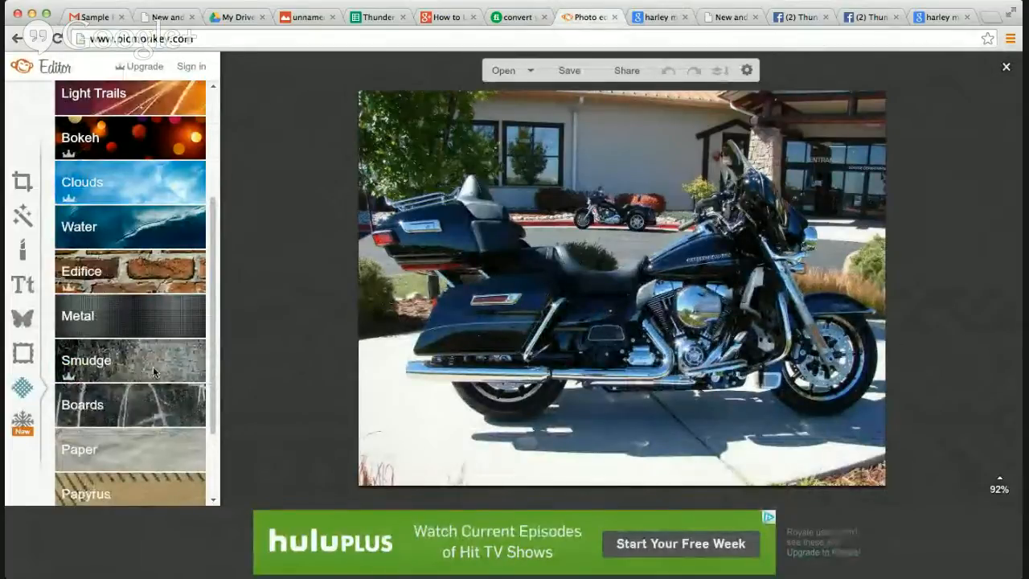
mouse_move(217, 306)
mouse_down()
mouse_move(220, 383)
mouse_move(213, 321)
mouse_up()
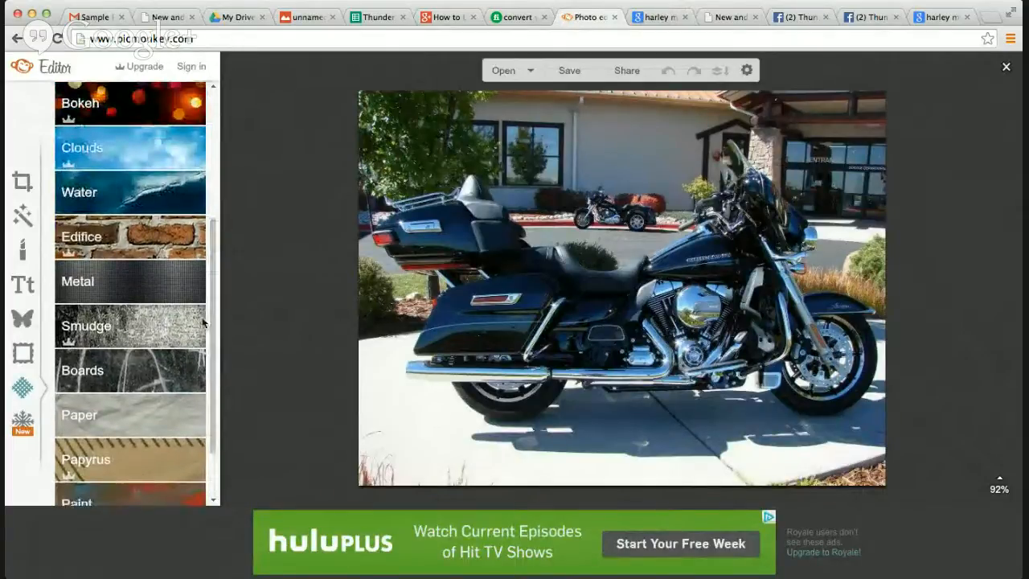
Try the second Metal texture on the motorcycle photo, and discard it
click(146, 281)
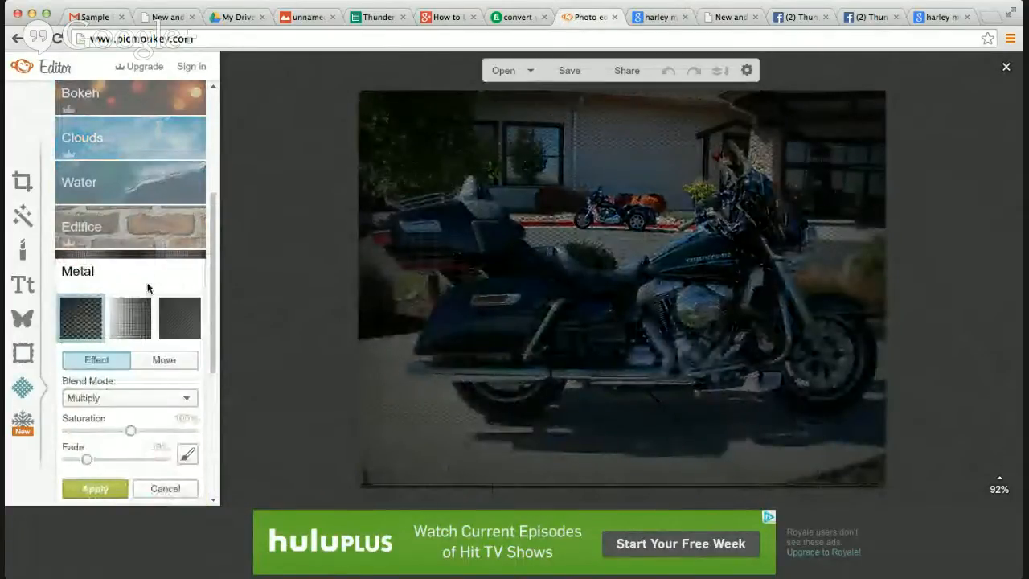
click(129, 321)
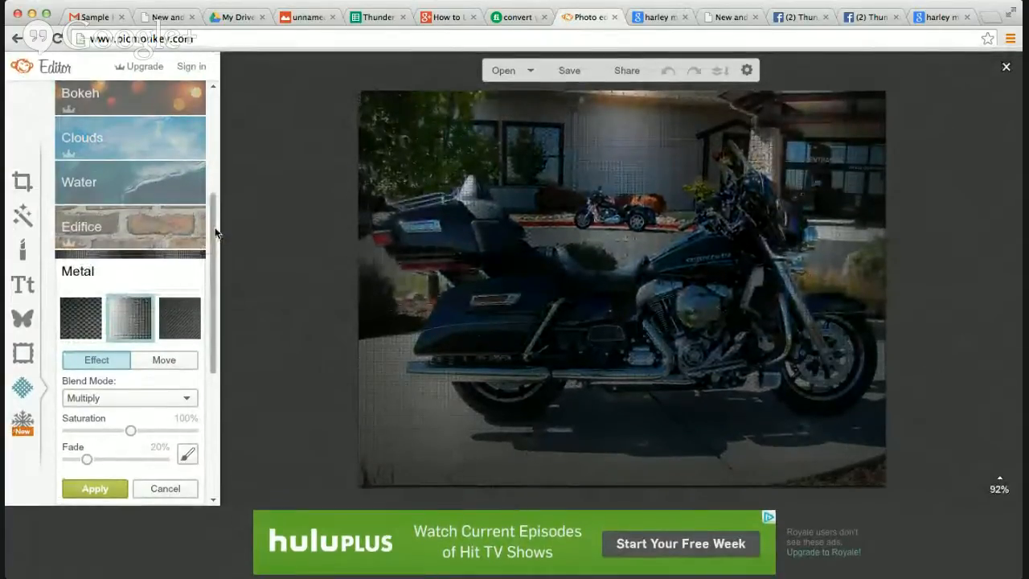
drag(216, 230, 216, 267)
click(165, 415)
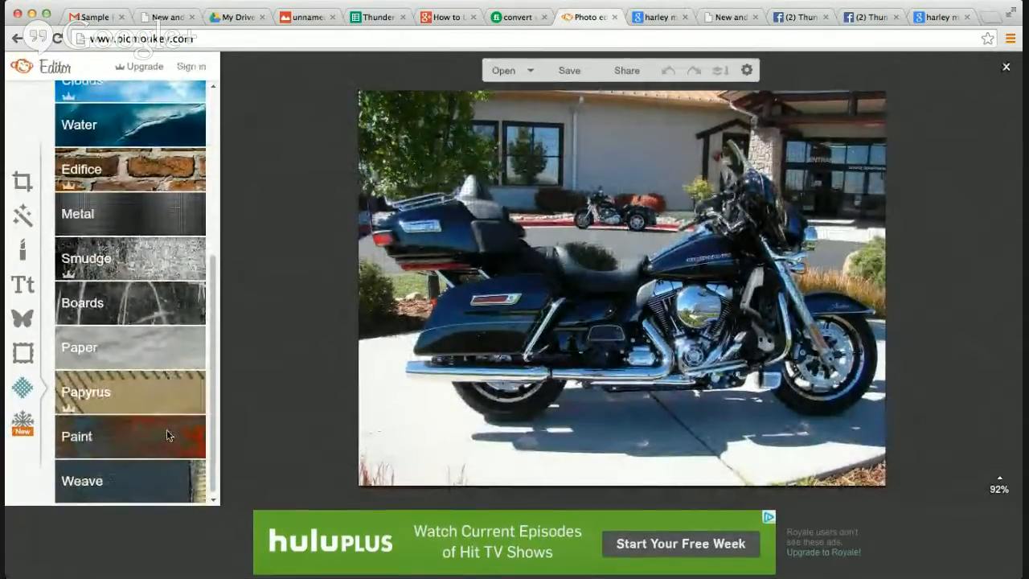
Try the second Paint texture on the motorcycle photo, and discard it
click(167, 435)
click(129, 321)
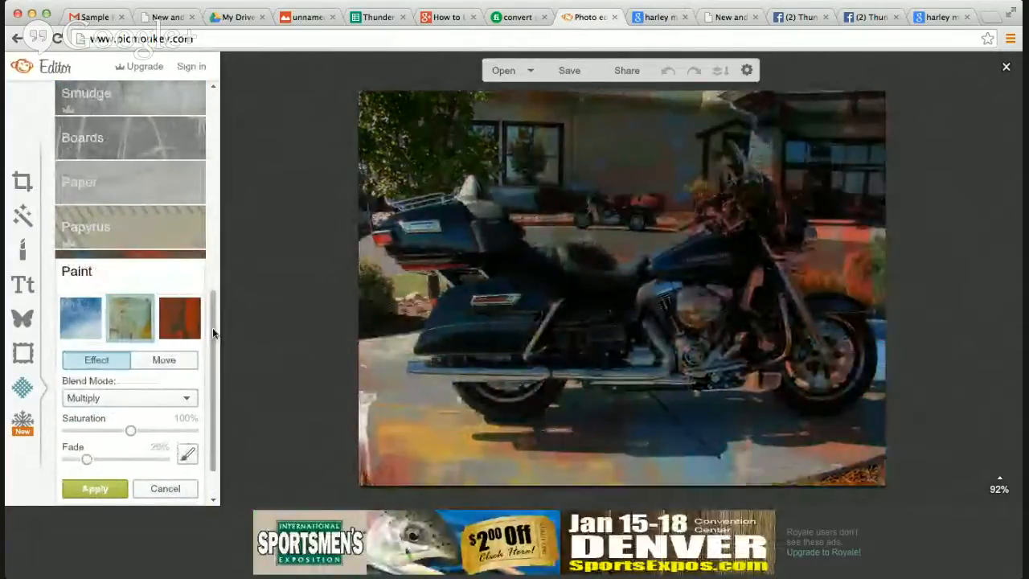
scroll(212, 328, up, 1)
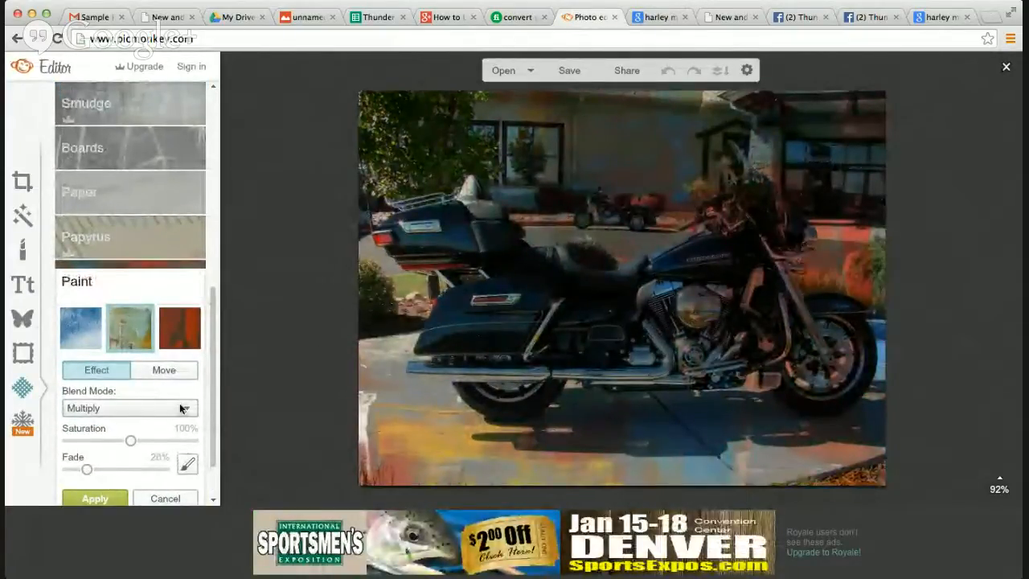
click(165, 498)
Try the first two Space textures on the motorcycle photo, and discard them
drag(212, 284, 210, 144)
click(147, 148)
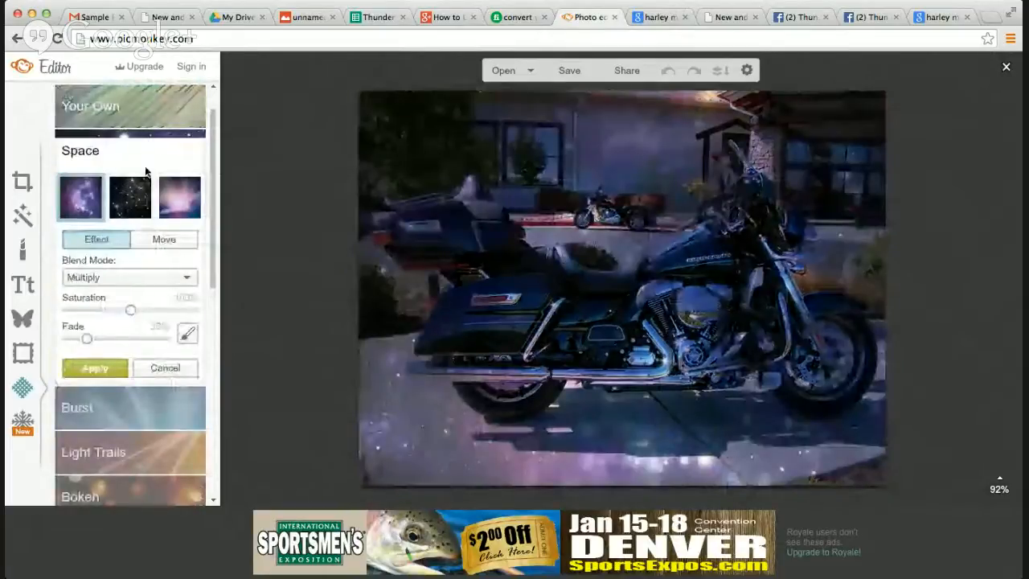
click(139, 195)
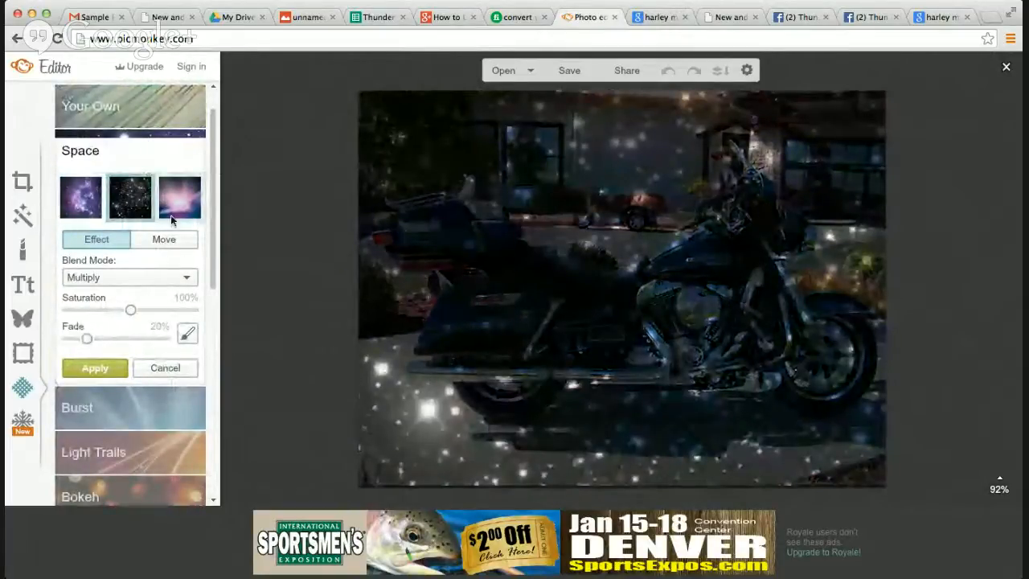
click(163, 368)
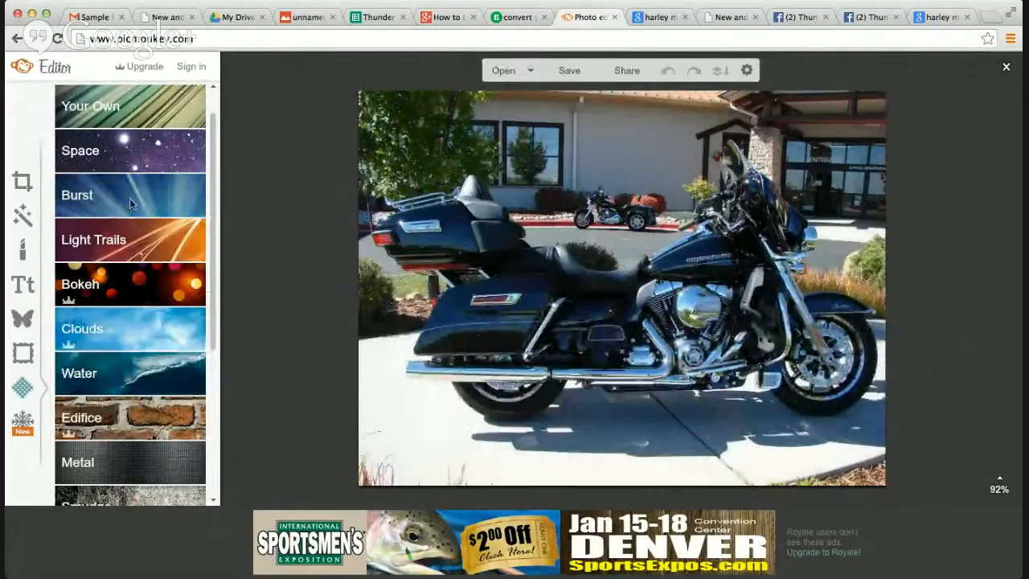
Preview the third Boards texture on the motorcycle photo, and apply the fifth Boards texture instead
scroll(141, 323, down, 3)
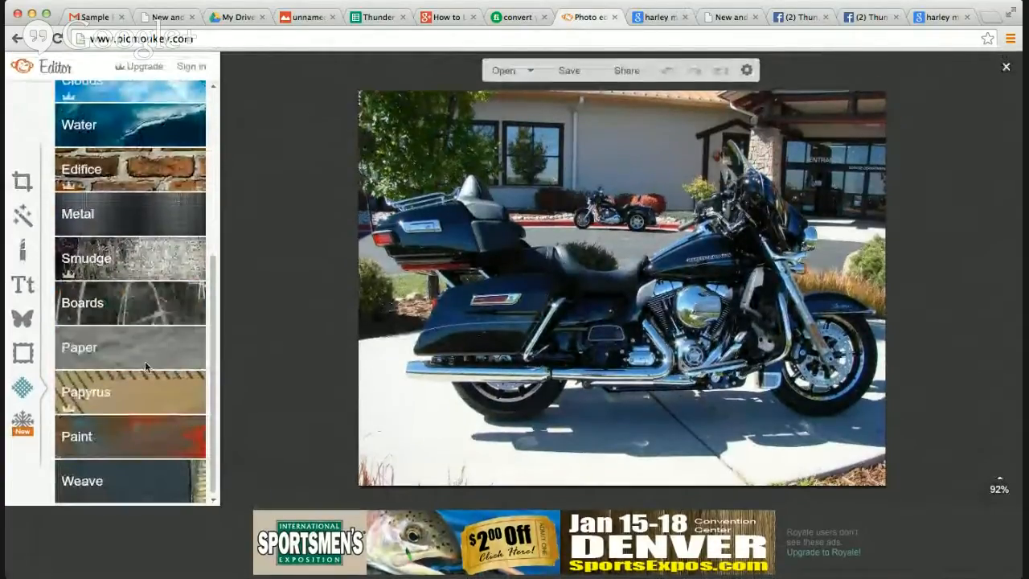
click(147, 302)
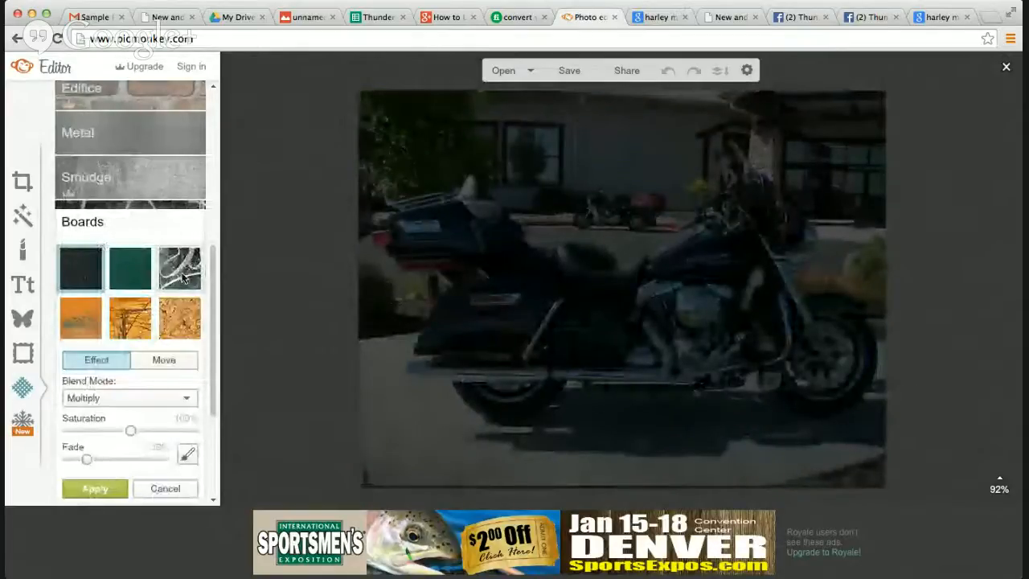
click(182, 274)
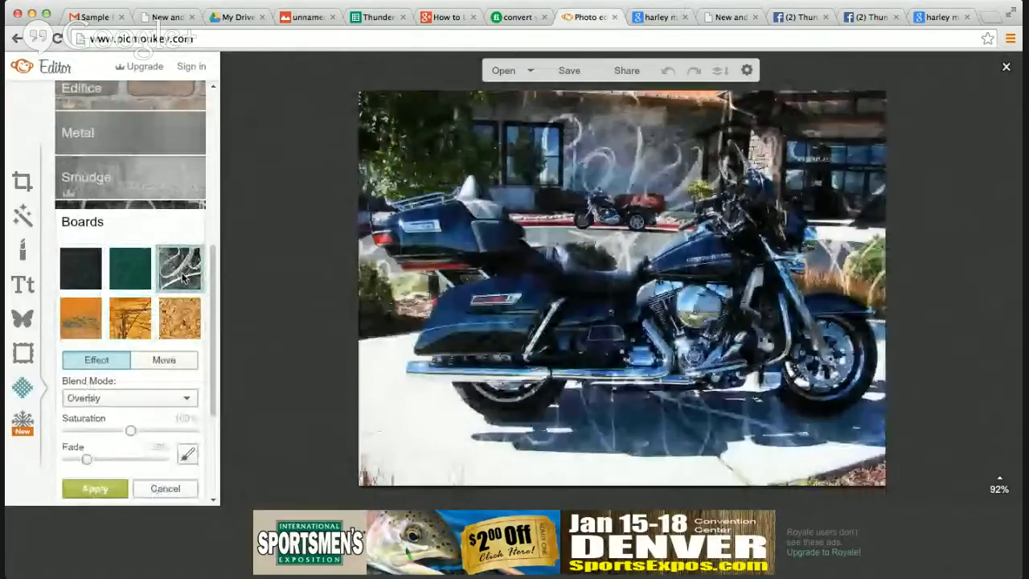
click(133, 320)
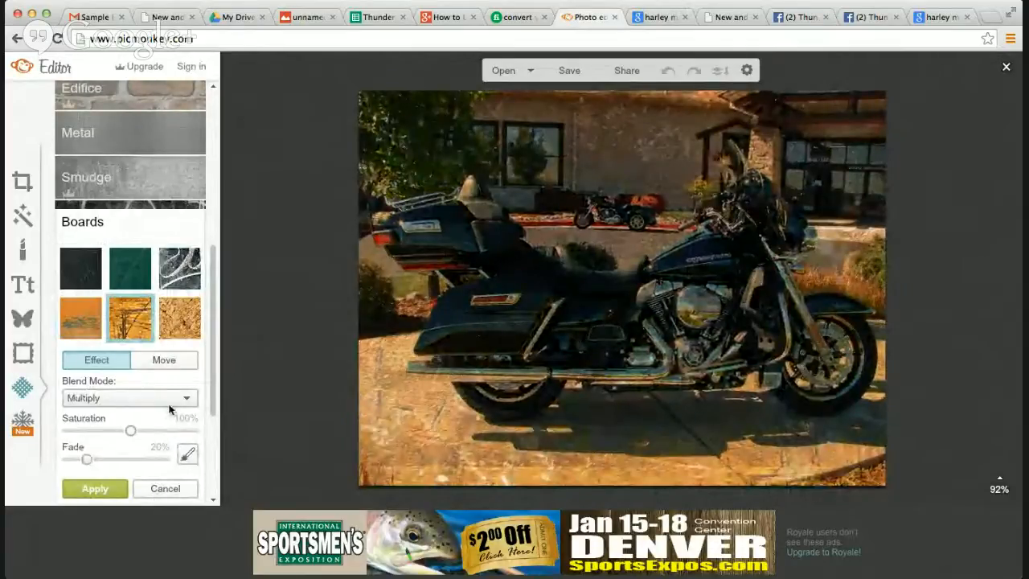
click(84, 486)
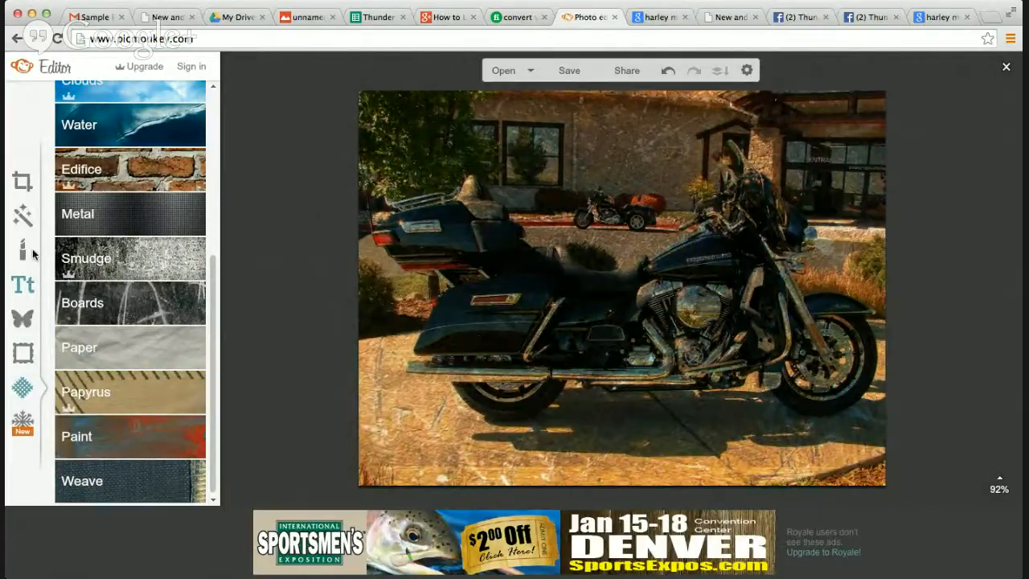
Add an empty text box and place it near the upper edge of the photo, above the motorcycle
click(22, 283)
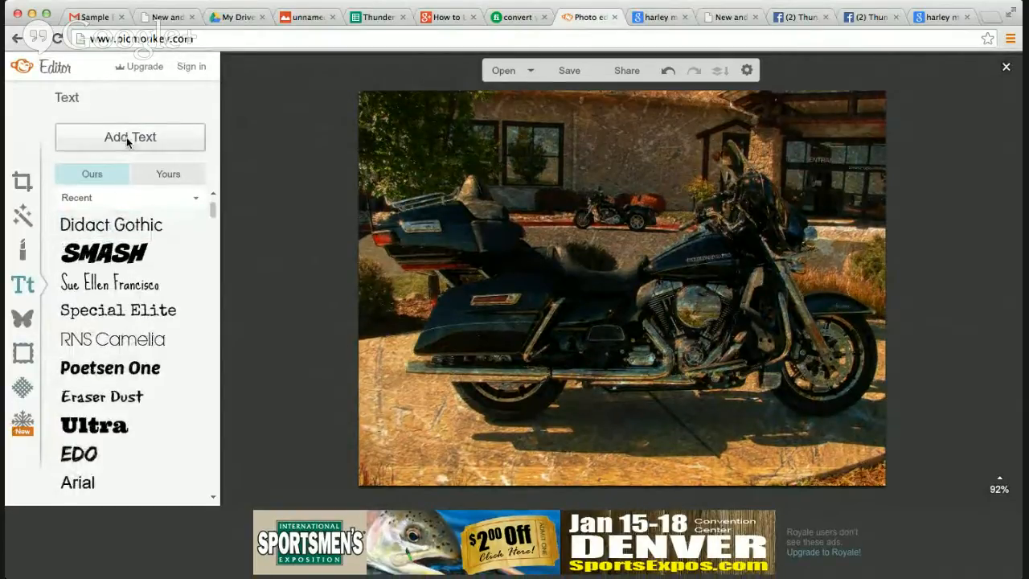
click(594, 211)
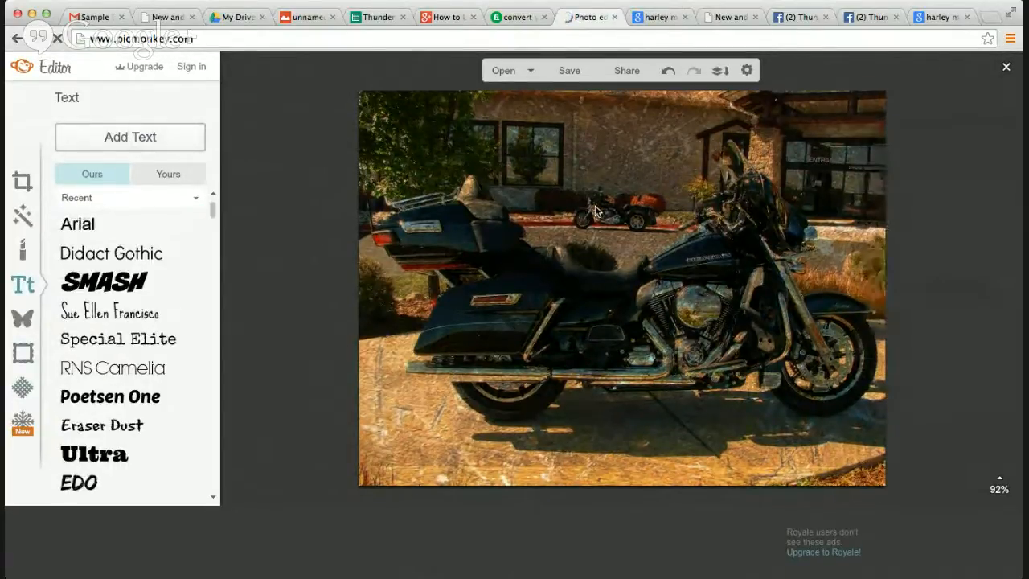
click(188, 137)
drag(720, 268, 672, 121)
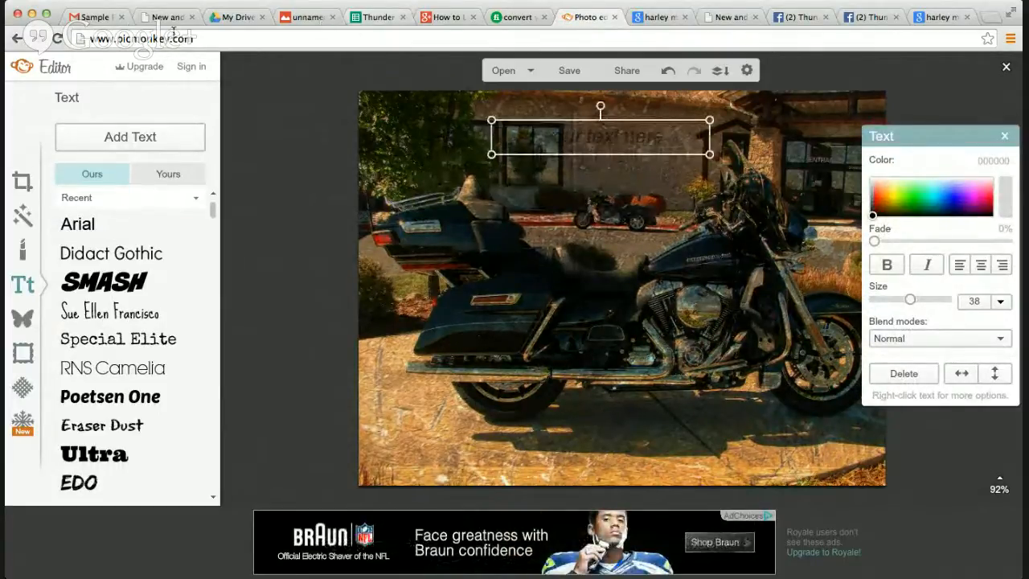
Check the sample motorcycle poster for its wording, and enter "Freedom" in the text box on the photo
click(92, 16)
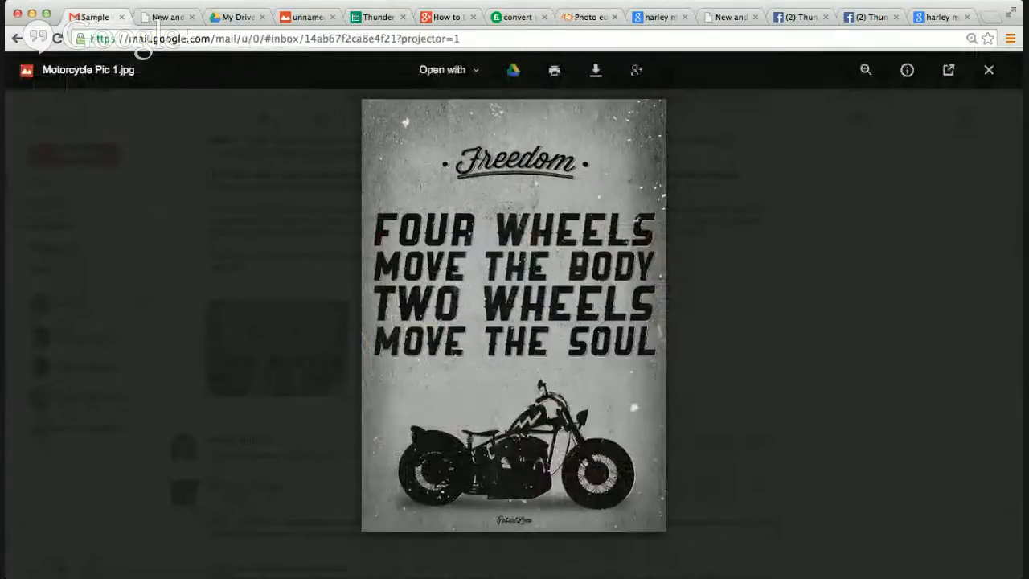
click(941, 17)
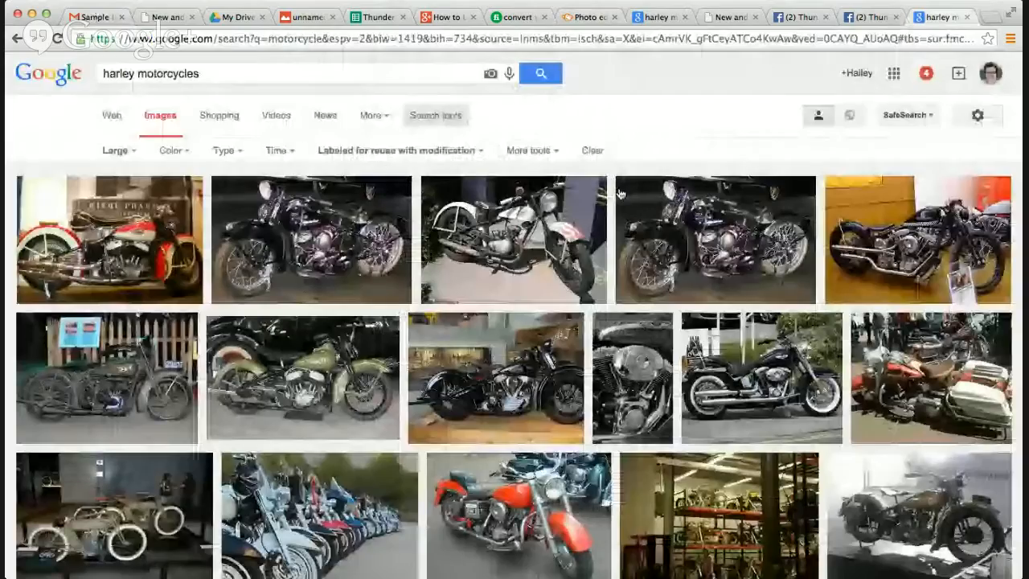
click(576, 17)
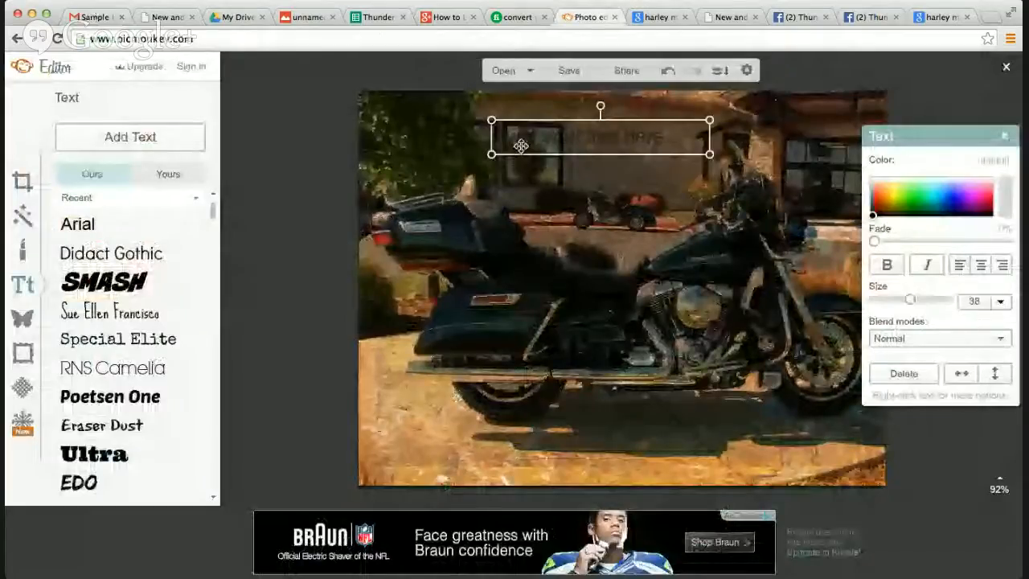
click(672, 126)
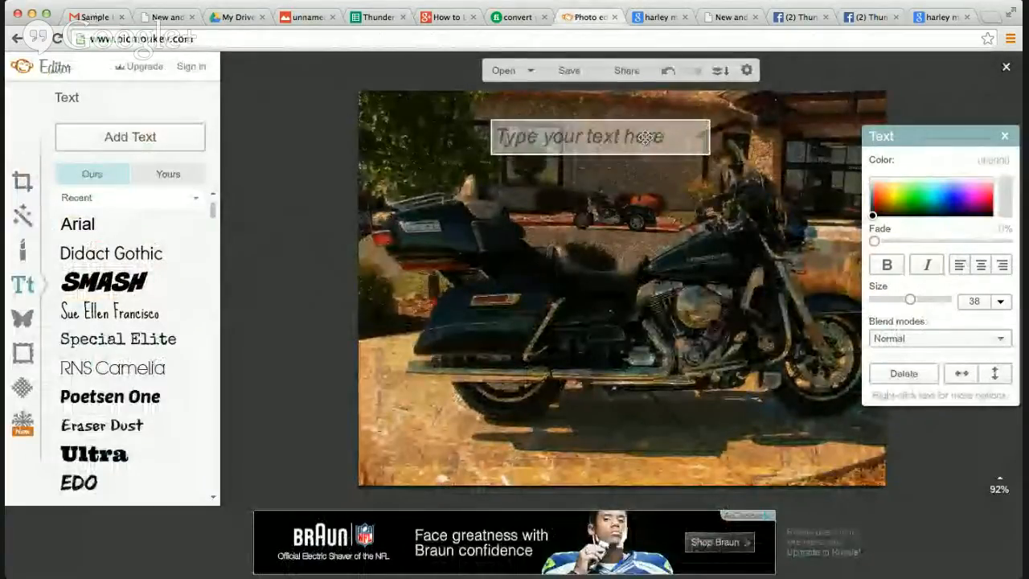
text(Freedom)
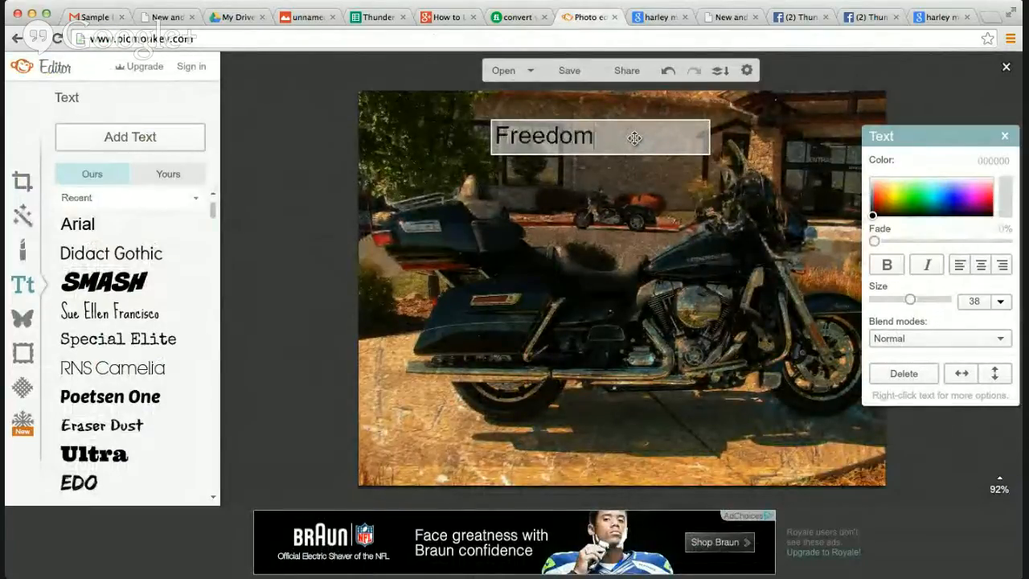
Centre the "Freedom" text in its box and set its font to Bleeding Cowboys
drag(594, 140, 467, 132)
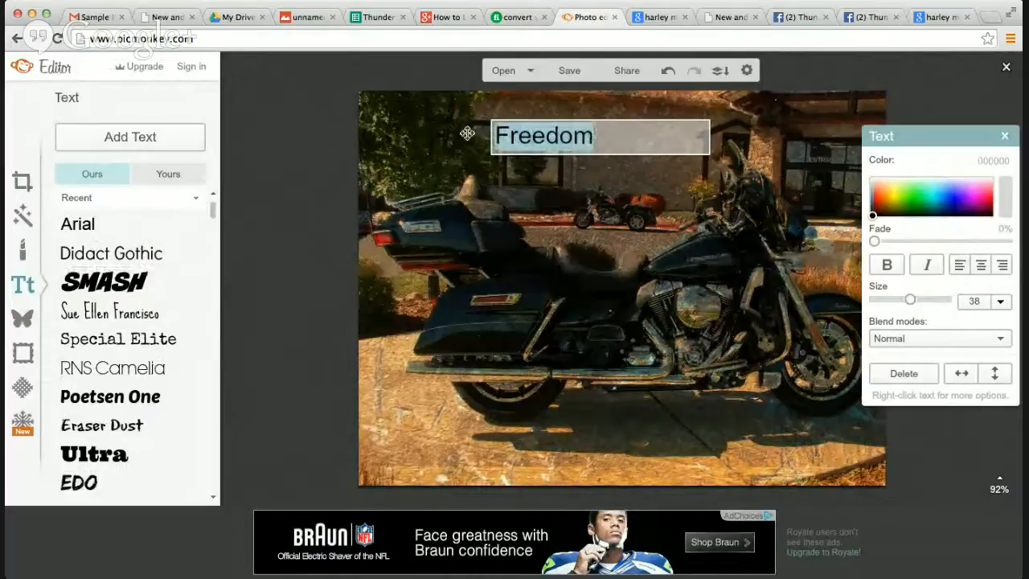
click(981, 266)
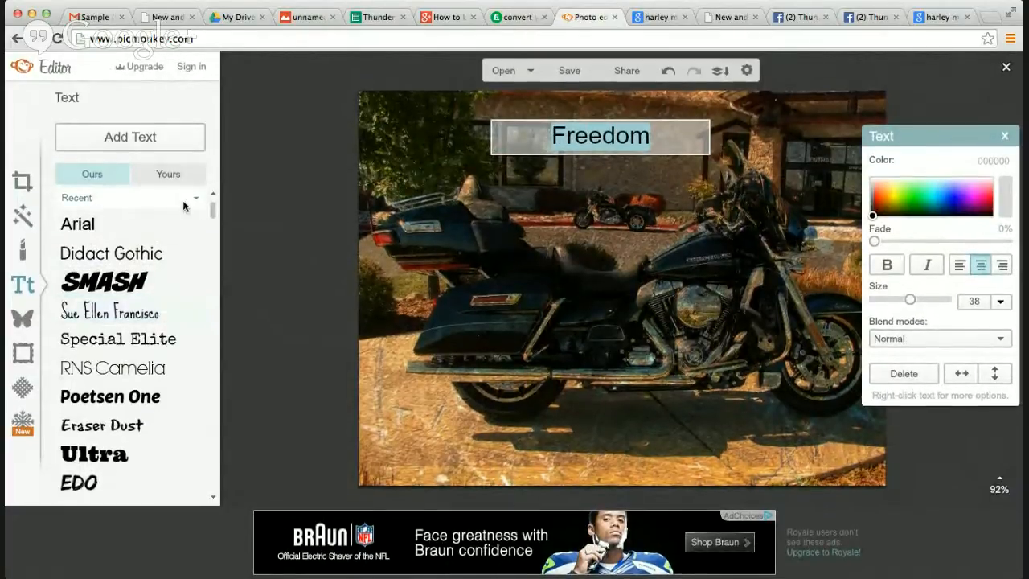
drag(213, 210, 215, 341)
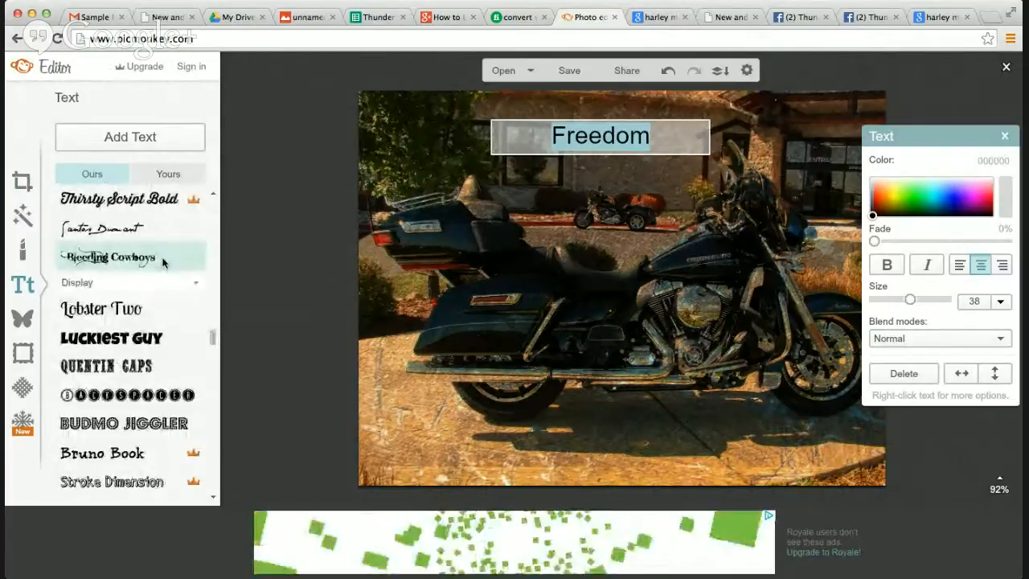
click(164, 259)
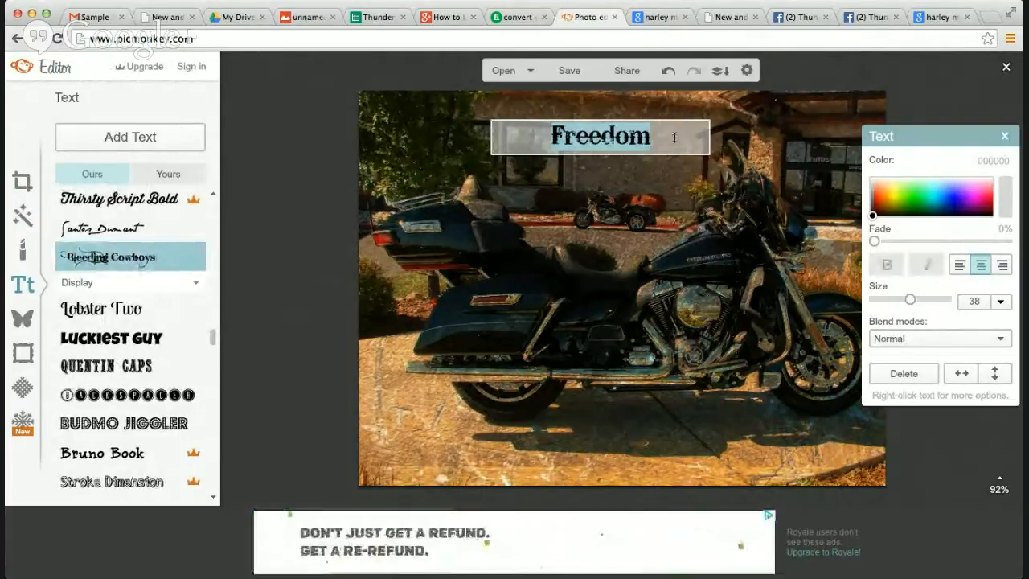
Recolour the "Freedom" text to the off-white fdfffc
click(615, 131)
double_click(615, 131)
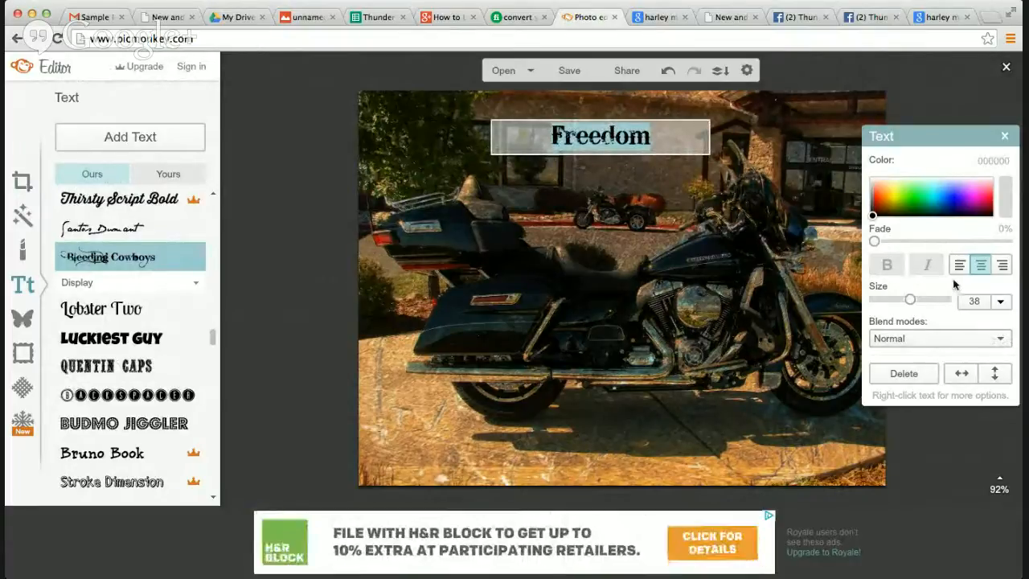
drag(875, 217, 907, 181)
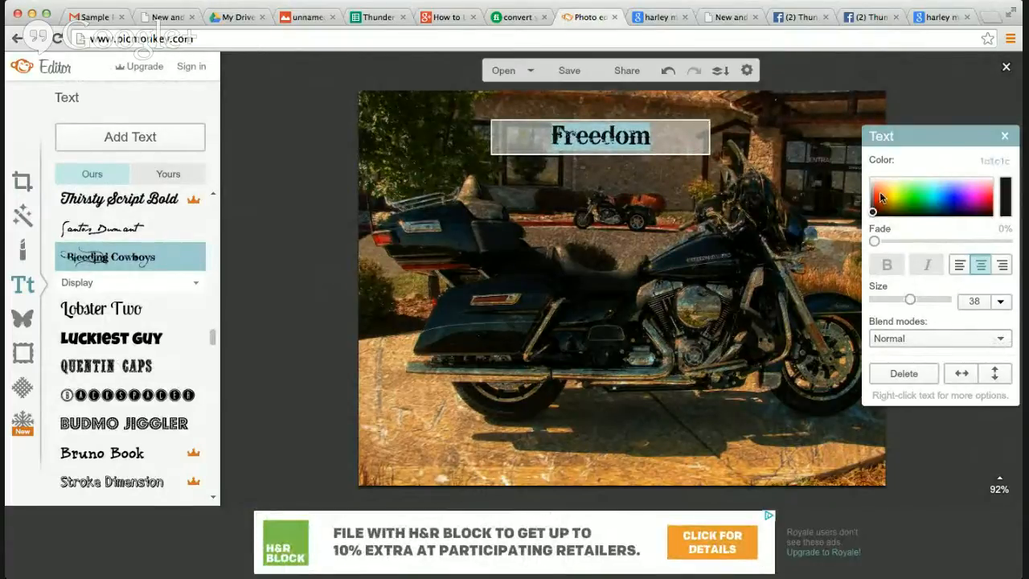
click(776, 198)
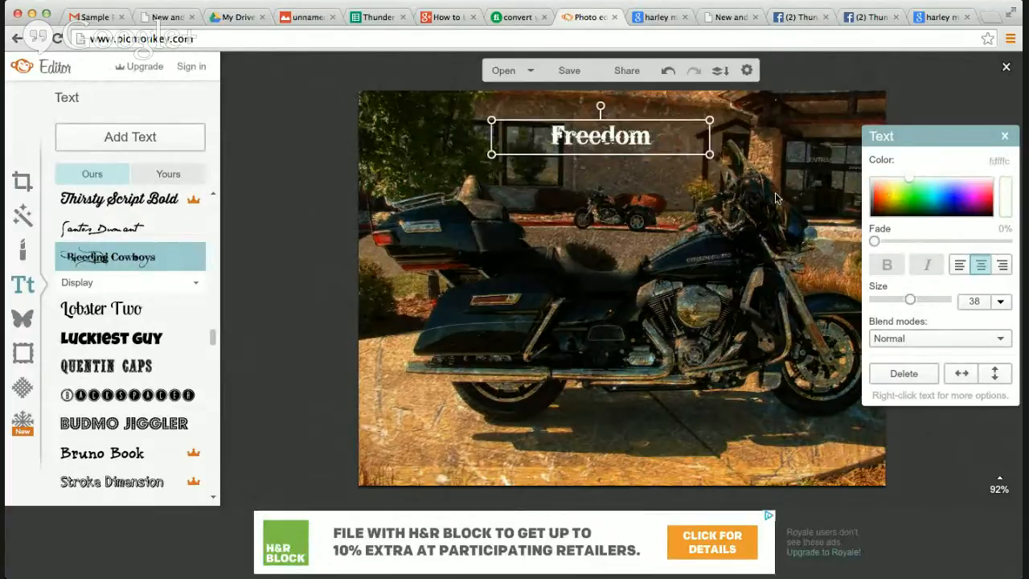
click(776, 197)
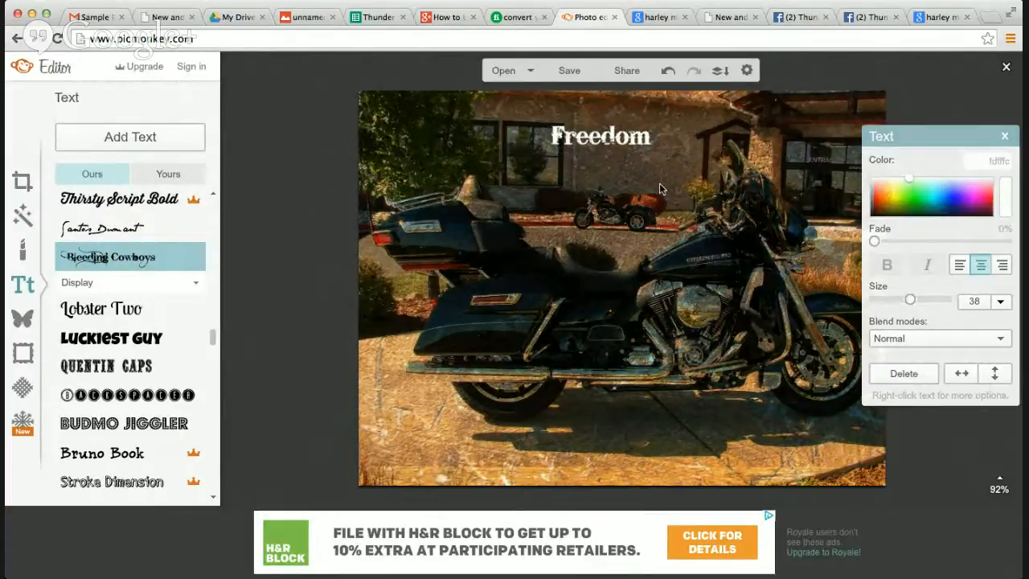
Set the size of the "Freedom" text to 48
click(622, 137)
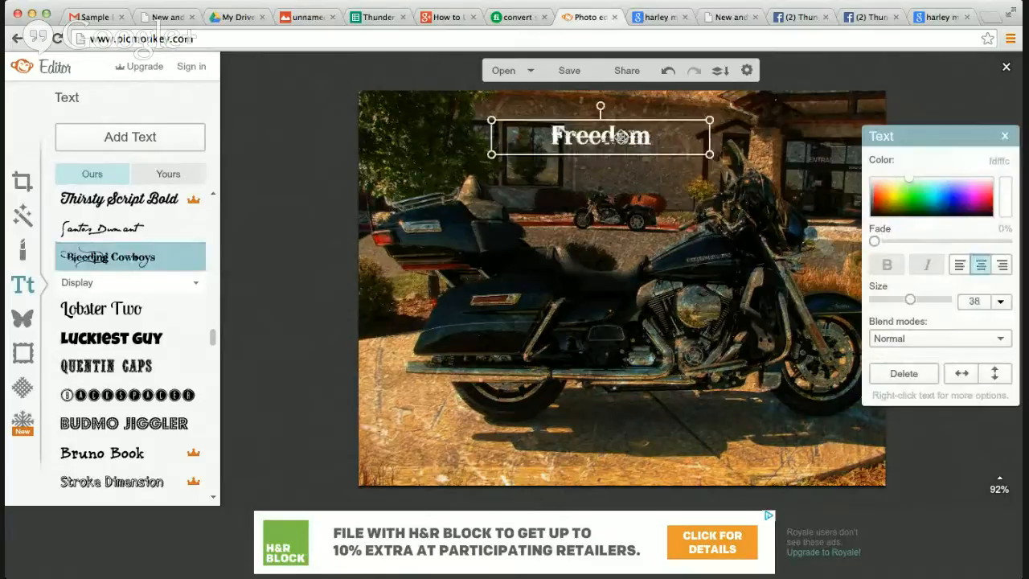
double_click(553, 135)
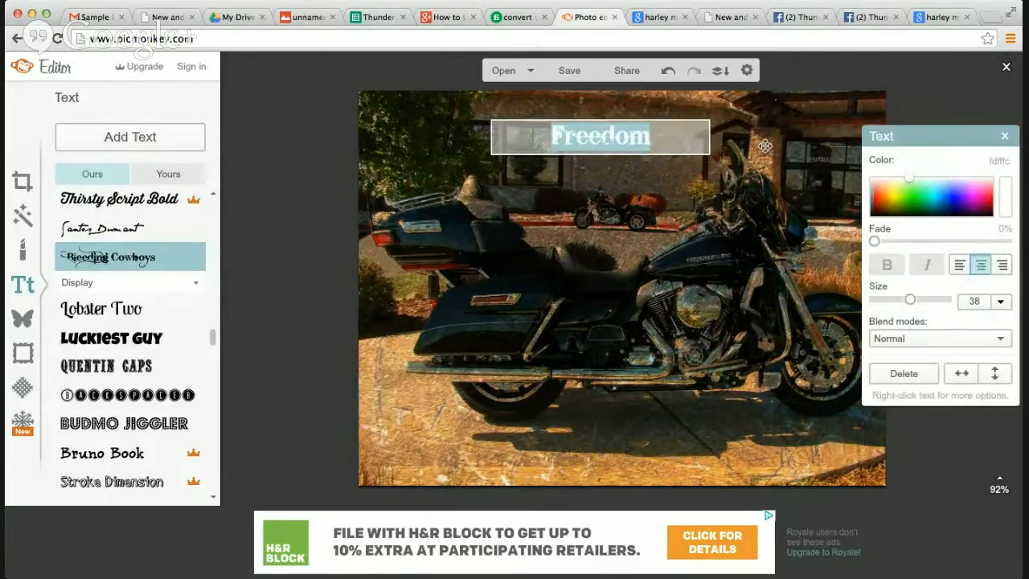
click(1001, 303)
scroll(1006, 352, down, 1)
scroll(1006, 351, down, 2)
click(971, 353)
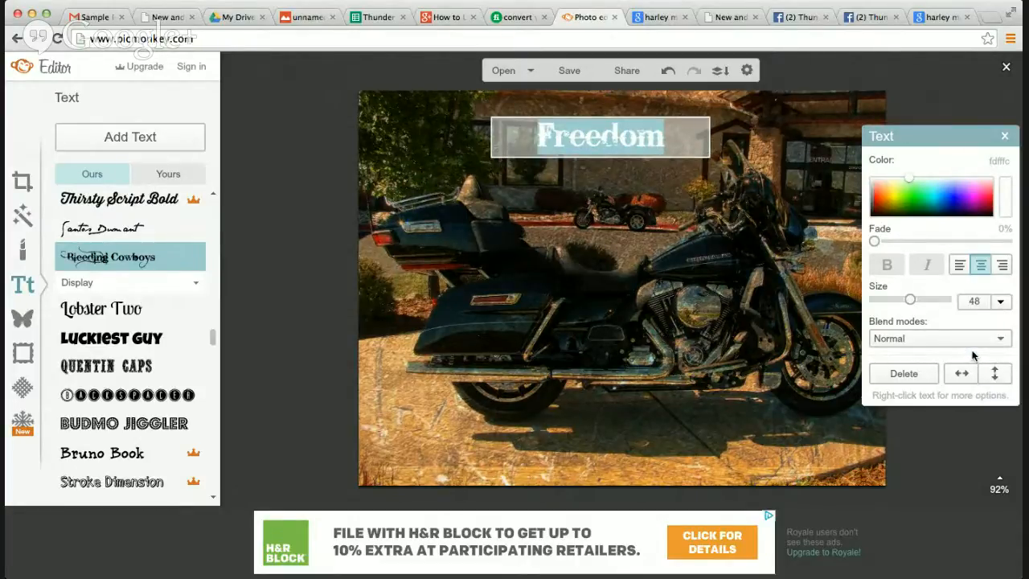
click(700, 244)
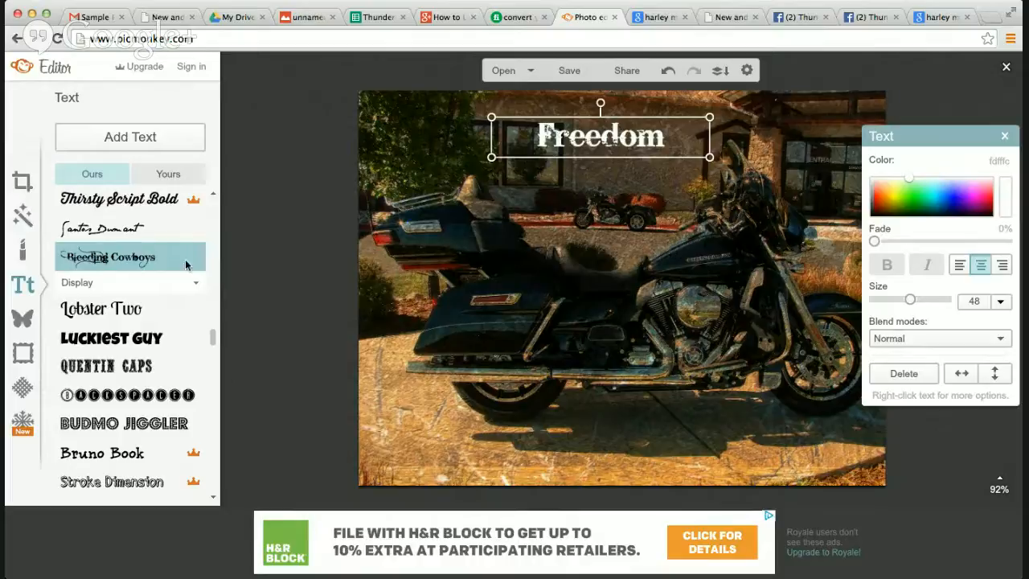
Add the basic solid five-pointed star overlay and place it at the upper middle of the photo, over the "Freedom" text area
click(30, 359)
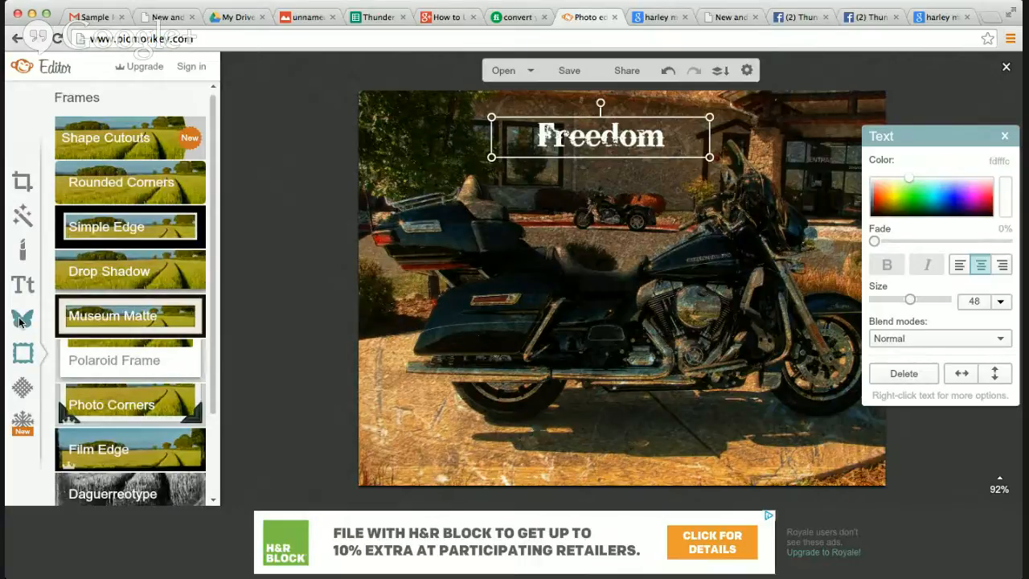
click(22, 321)
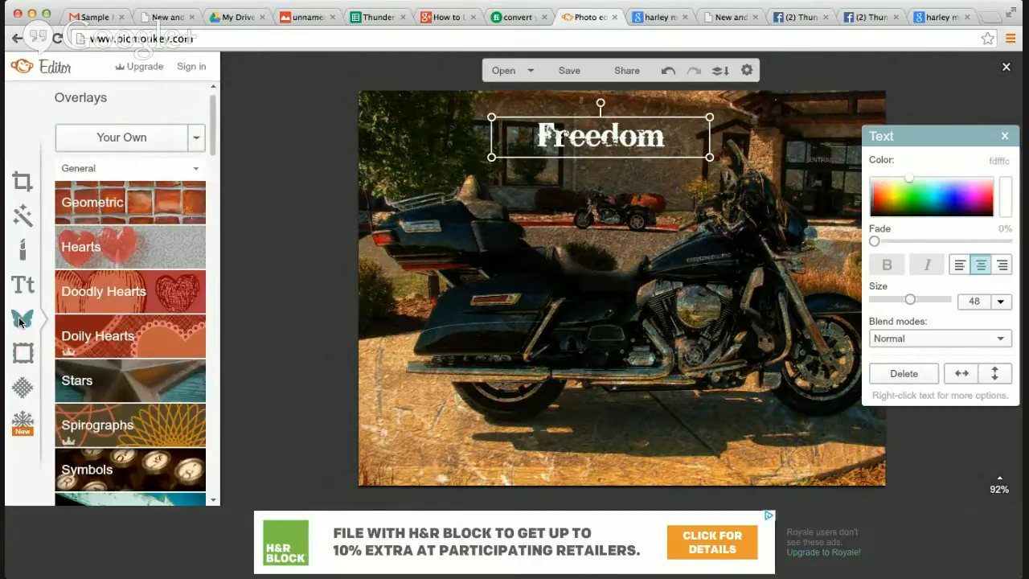
click(153, 394)
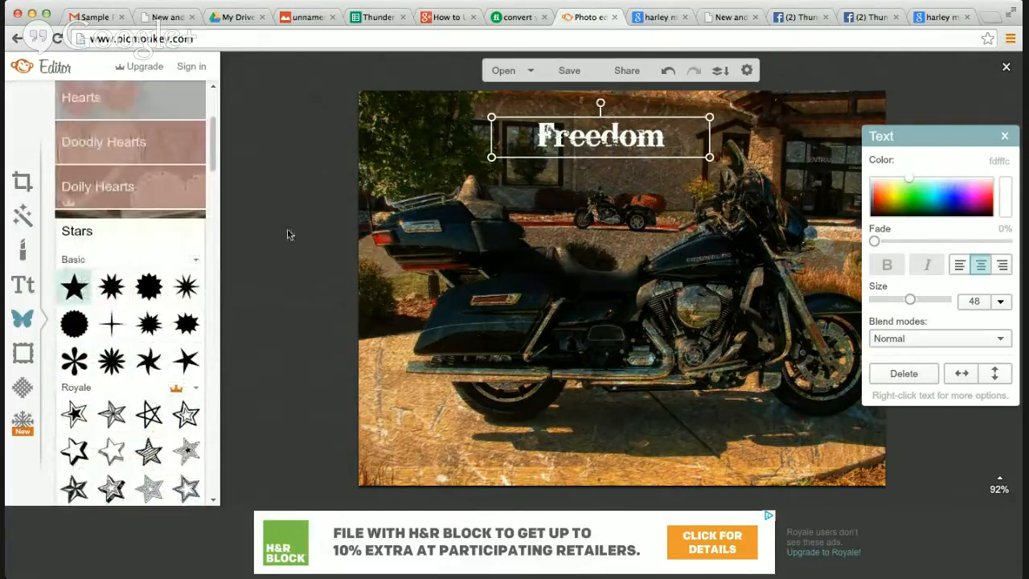
drag(606, 222, 565, 177)
drag(641, 205, 629, 117)
Clear the "Freedom" text and leave its empty box, selecting the black star overlay
click(537, 135)
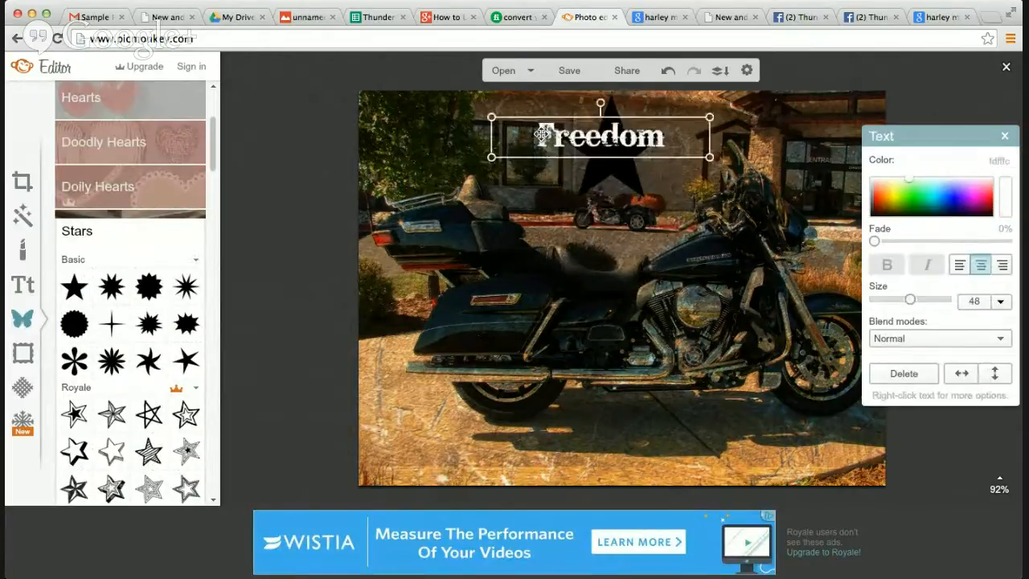
double_click(645, 138)
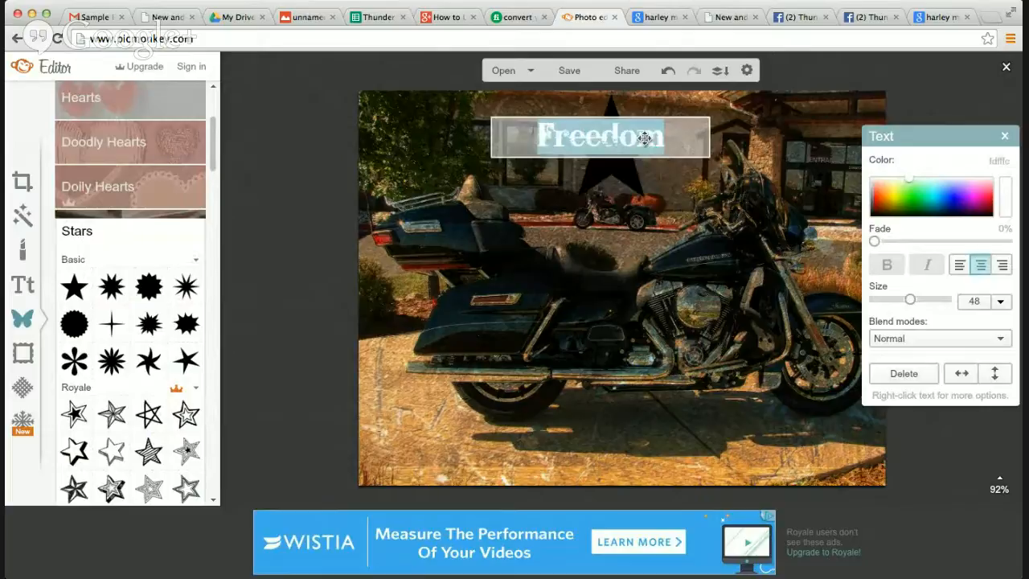
key(BackSpace)
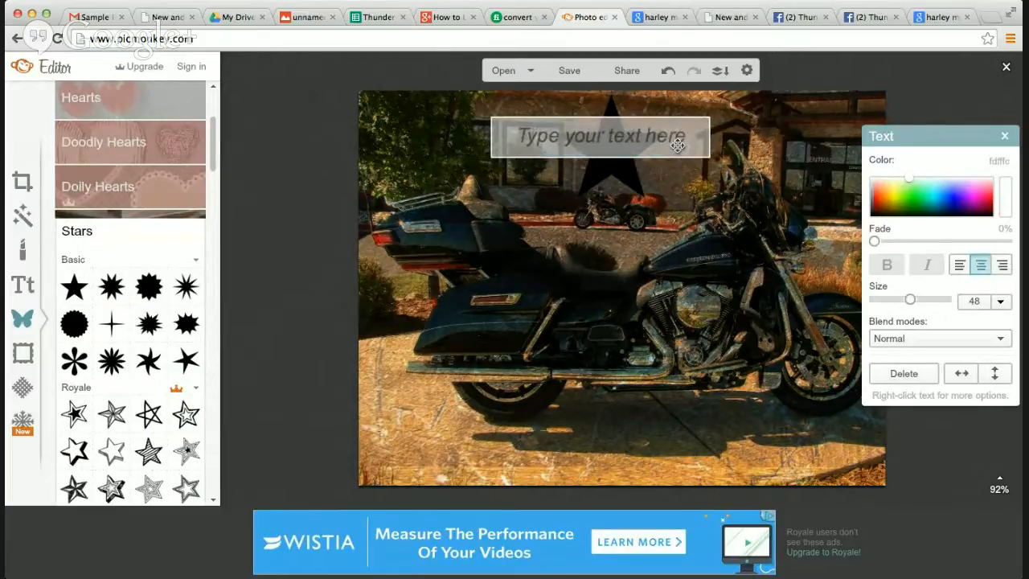
click(598, 153)
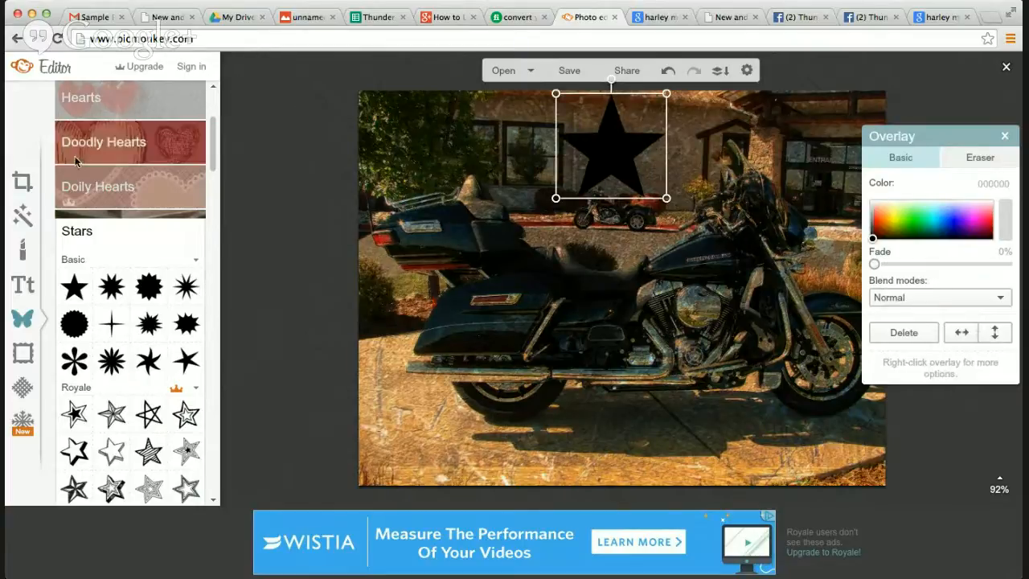
Add a new "Freedom" text in the off-white Bleeding Cowboys lettering and place it over the middle of the black star
click(22, 285)
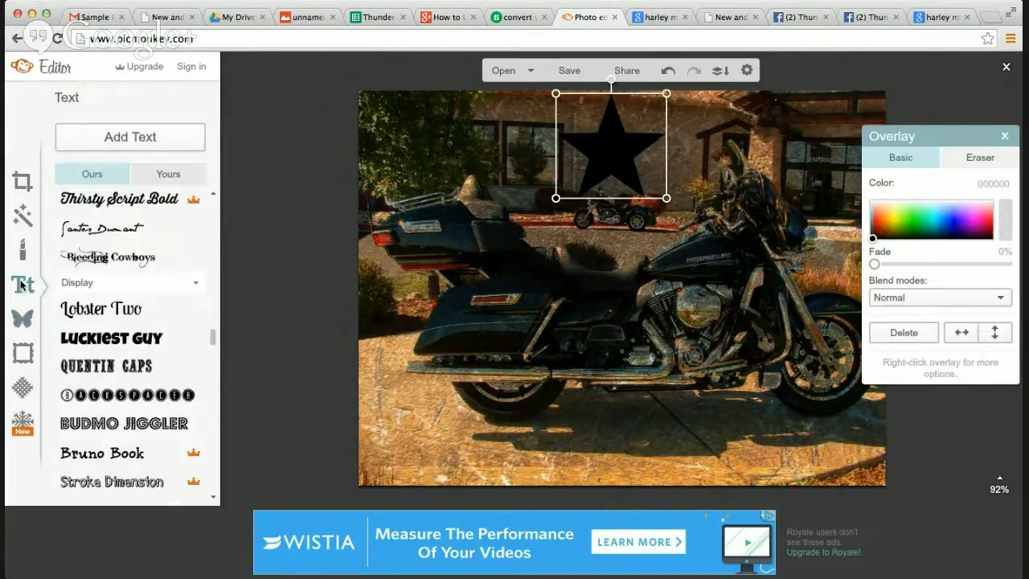
click(111, 137)
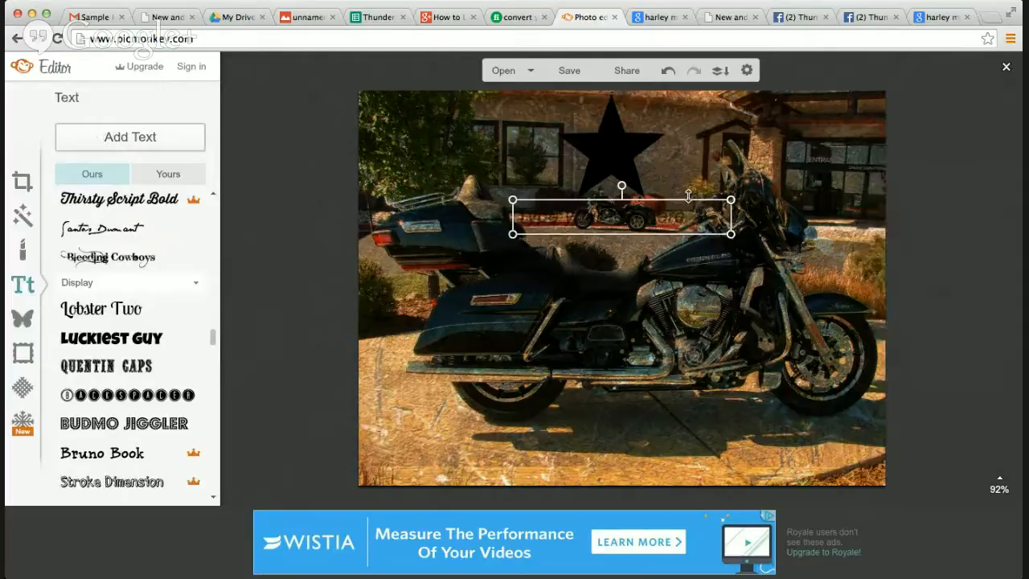
click(659, 216)
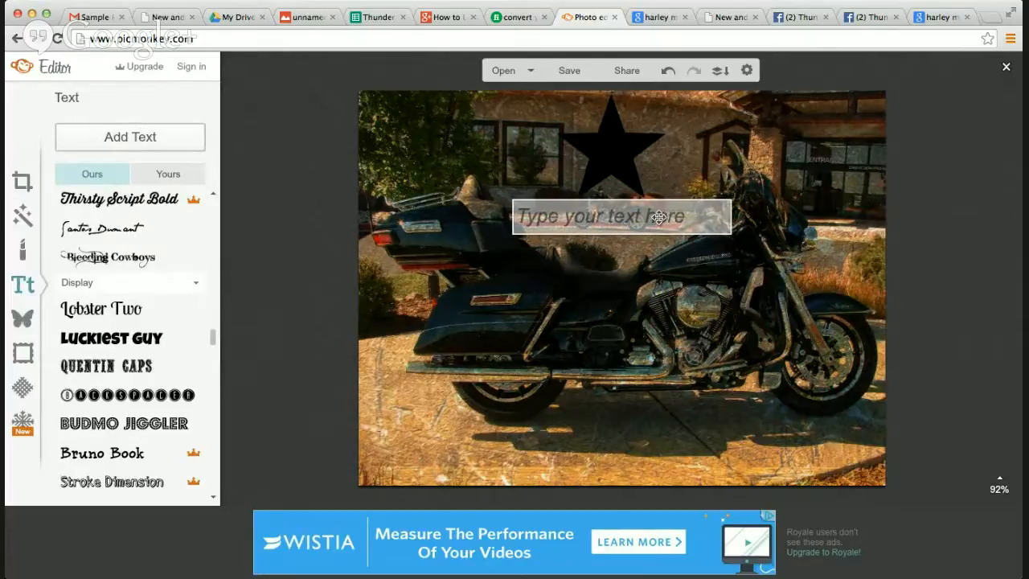
text(Freedom)
click(660, 198)
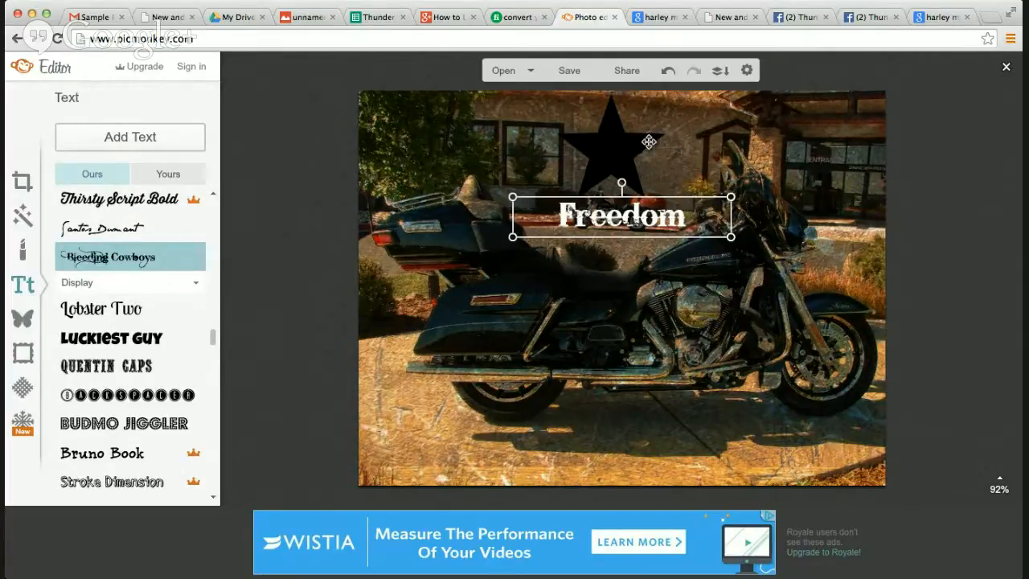
drag(640, 198, 630, 134)
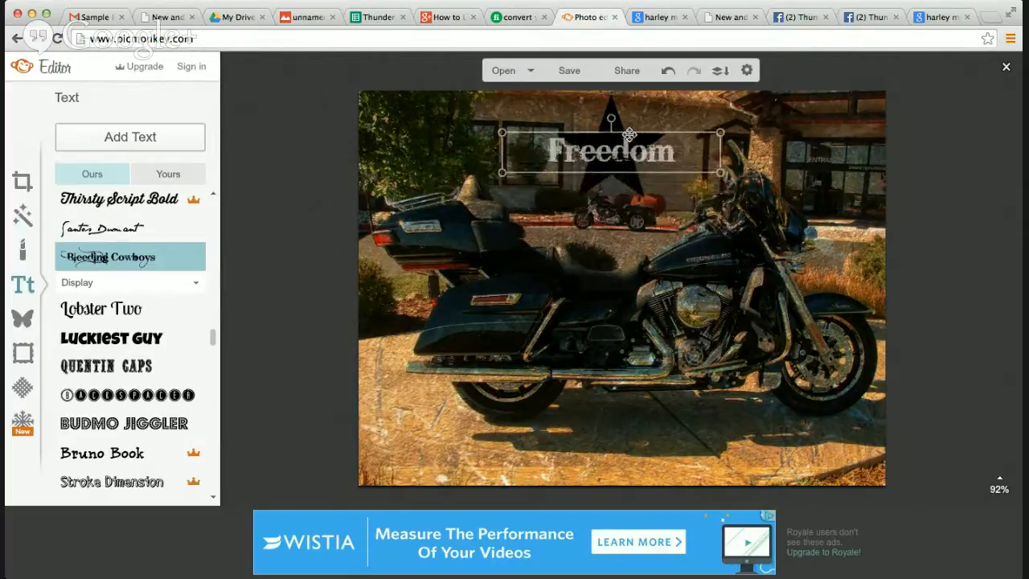
Enlarge the black star overlay until it is wider than the word "Freedom" and recentre it behind the text
click(585, 197)
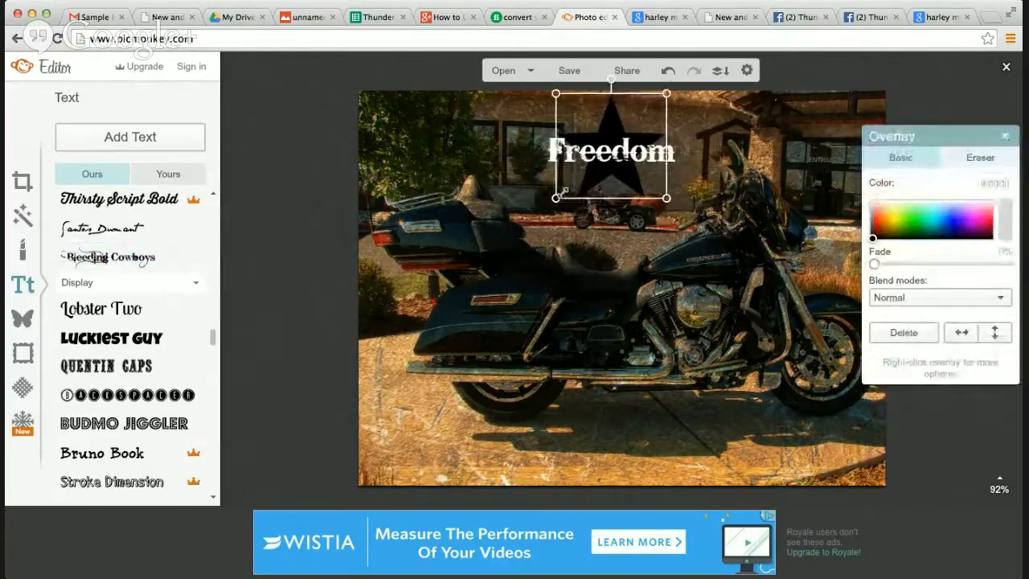
drag(562, 193, 492, 245)
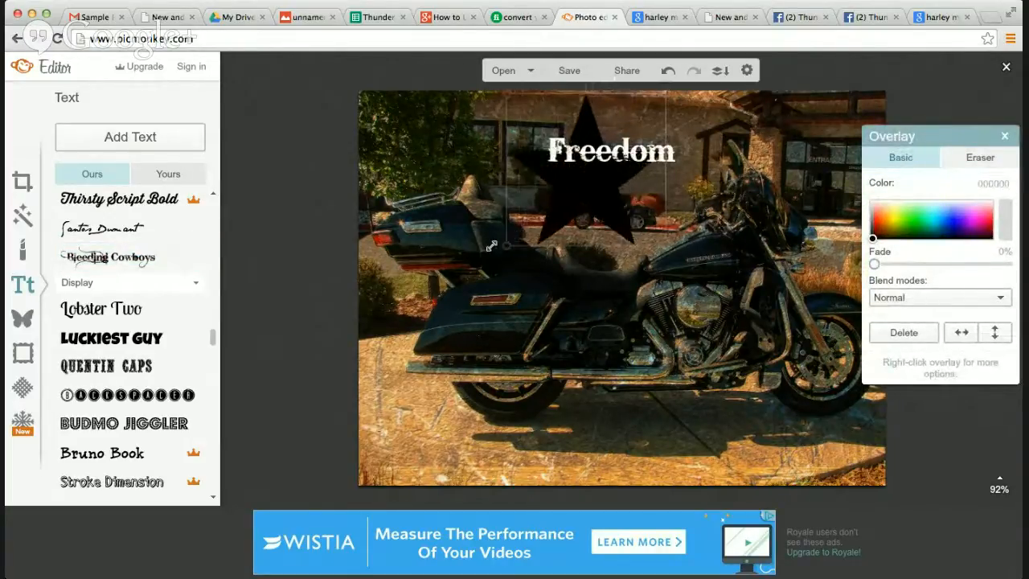
drag(654, 207, 681, 187)
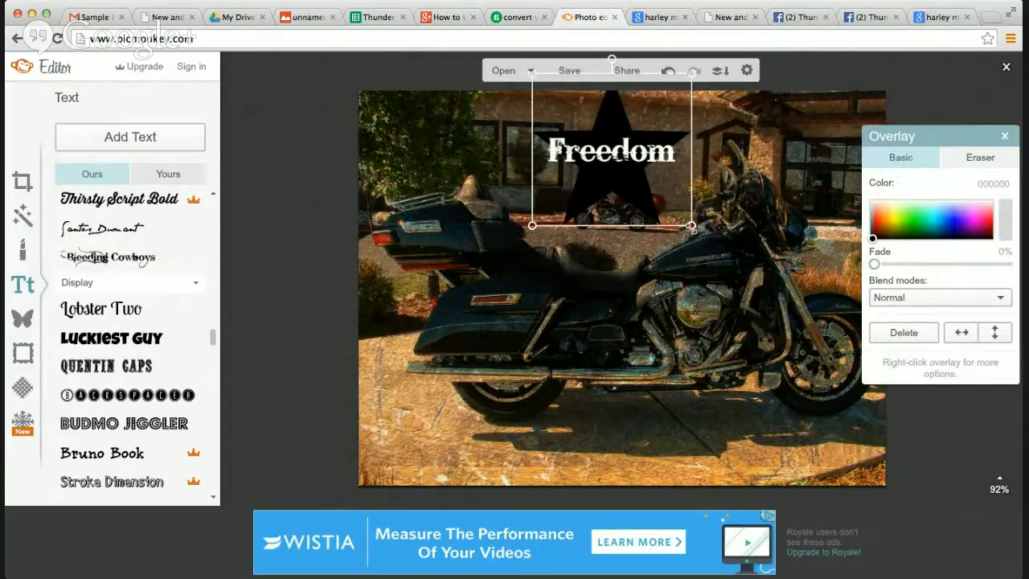
drag(692, 226, 712, 244)
drag(620, 196, 614, 188)
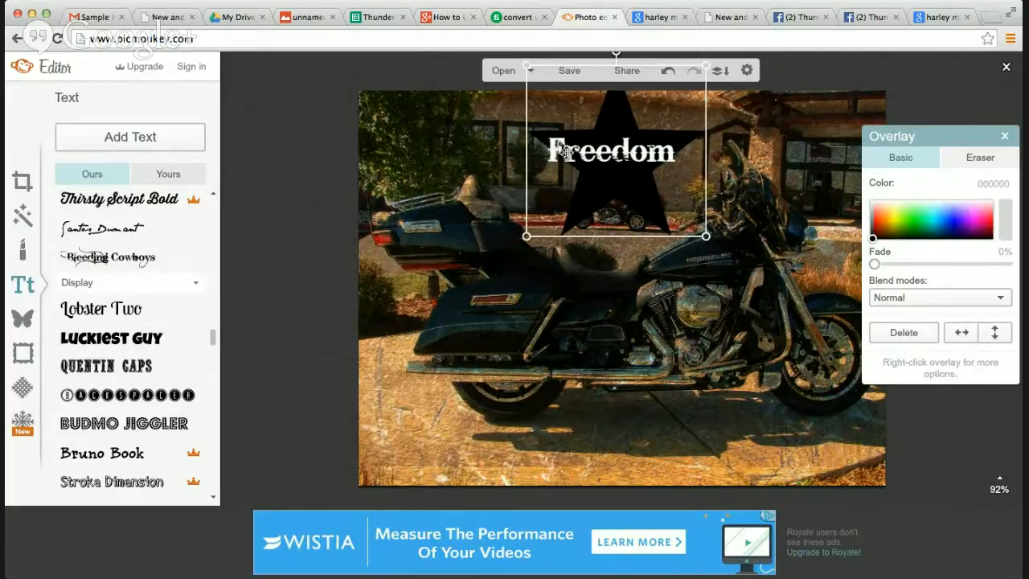
Move the star aside to the left of the "Freedom" text and set the text size to 36
drag(649, 155, 577, 165)
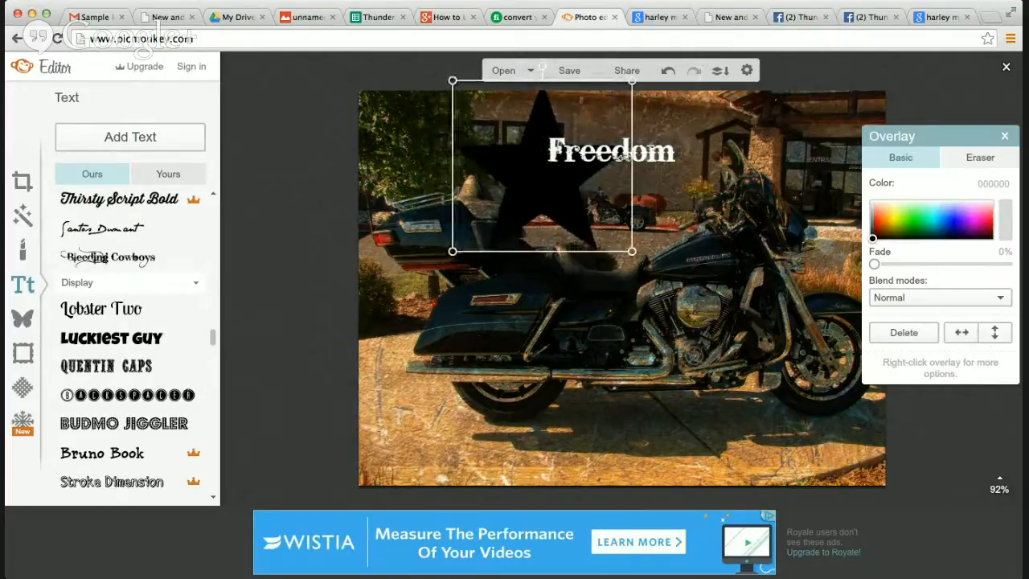
click(648, 157)
double_click(560, 152)
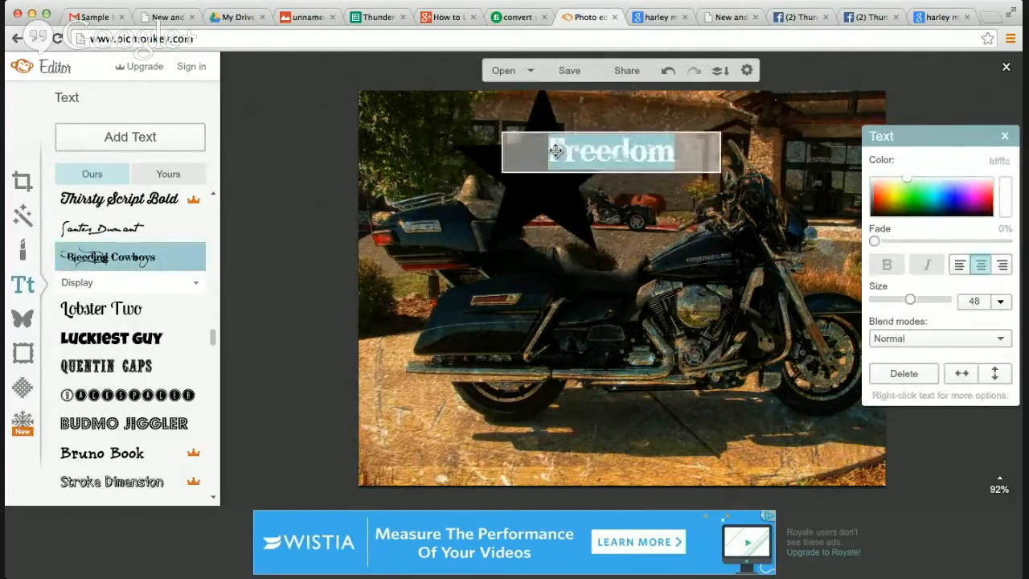
click(1000, 301)
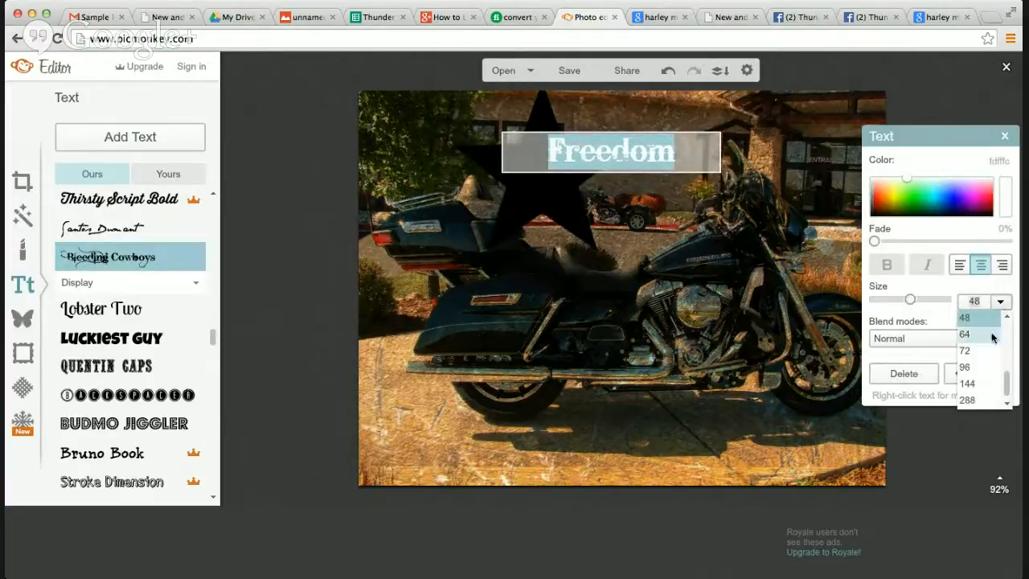
scroll(989, 347, up, 3)
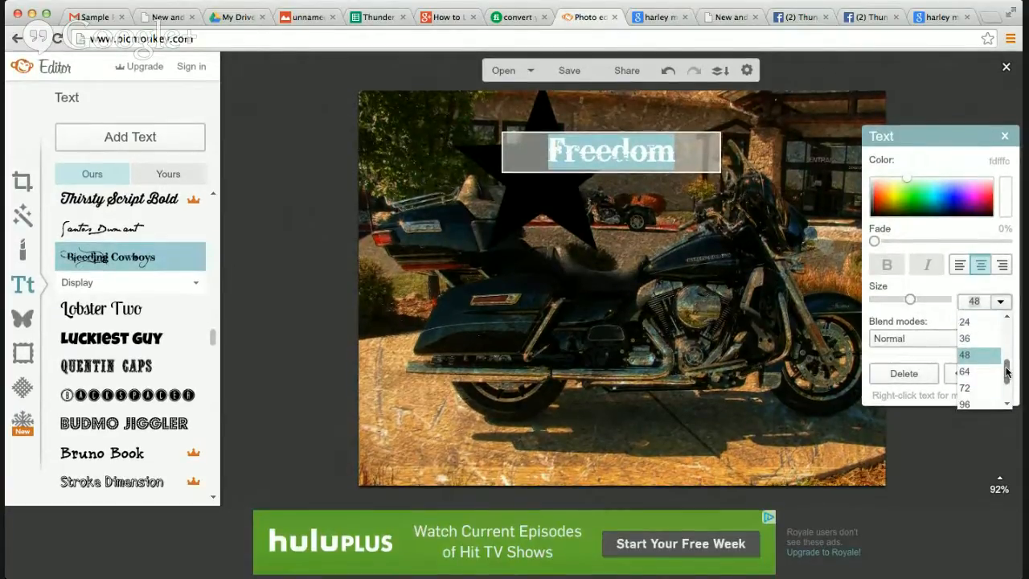
click(975, 347)
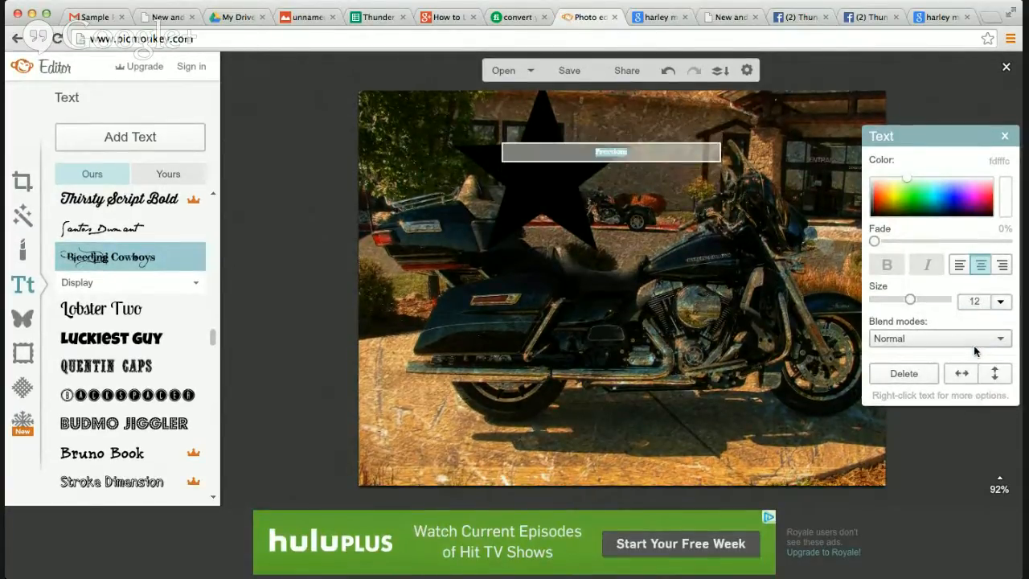
click(1001, 301)
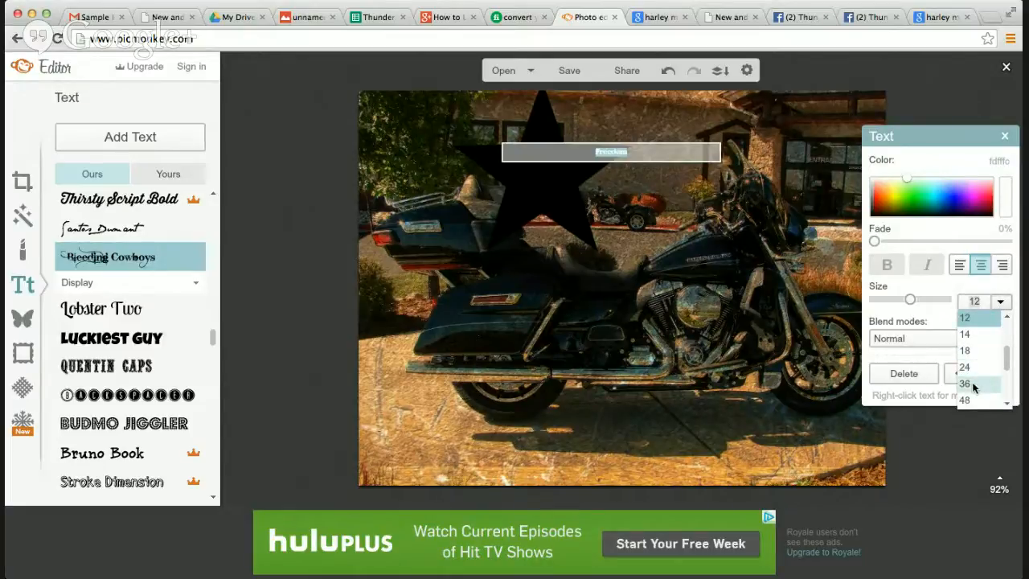
click(976, 390)
Reposition the star and the "Freedom" text at the upper middle of the photo so the word sits centred across the star
click(553, 119)
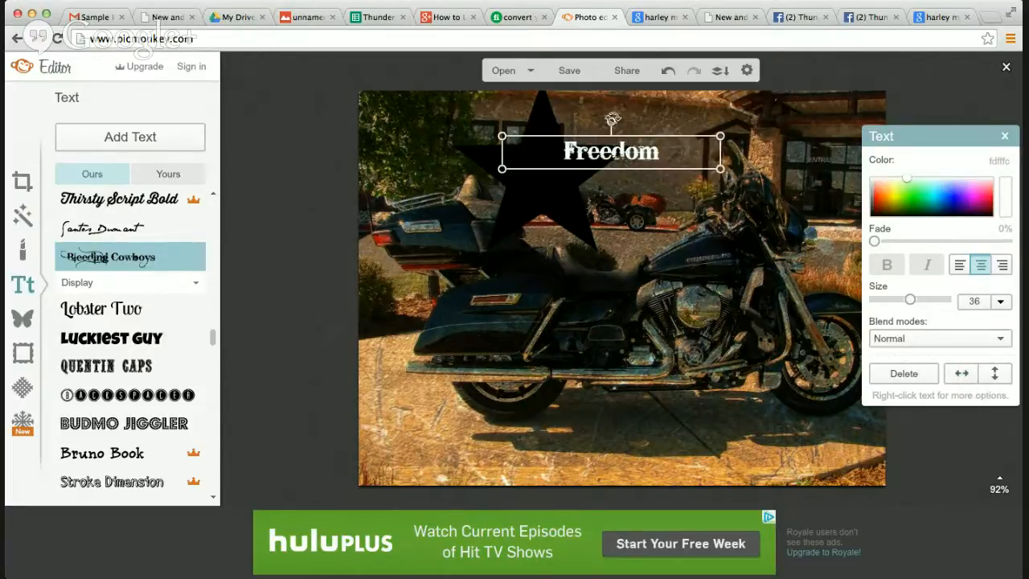
drag(594, 142, 599, 183)
drag(551, 129, 629, 140)
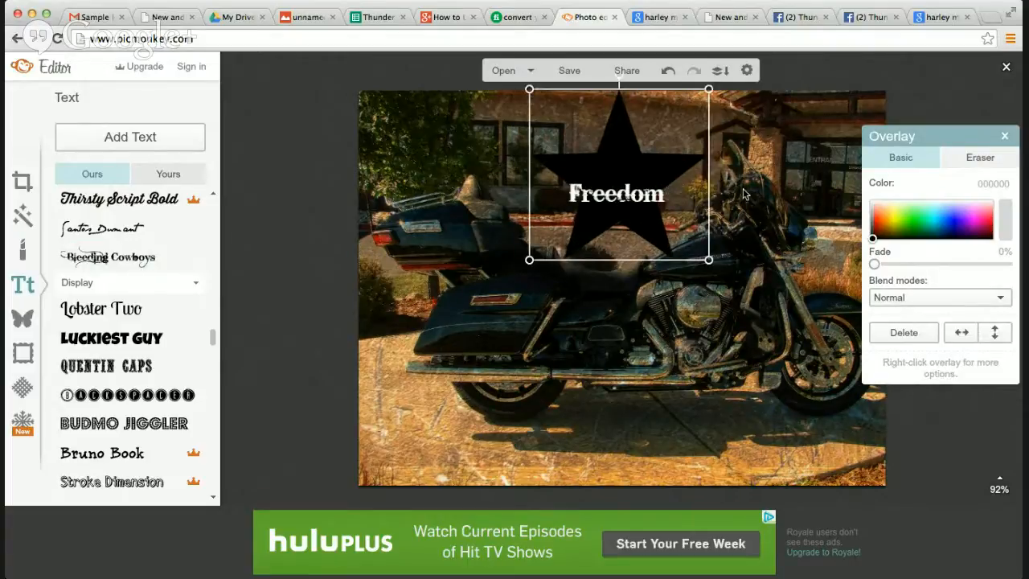
click(664, 194)
drag(658, 180, 656, 161)
click(770, 160)
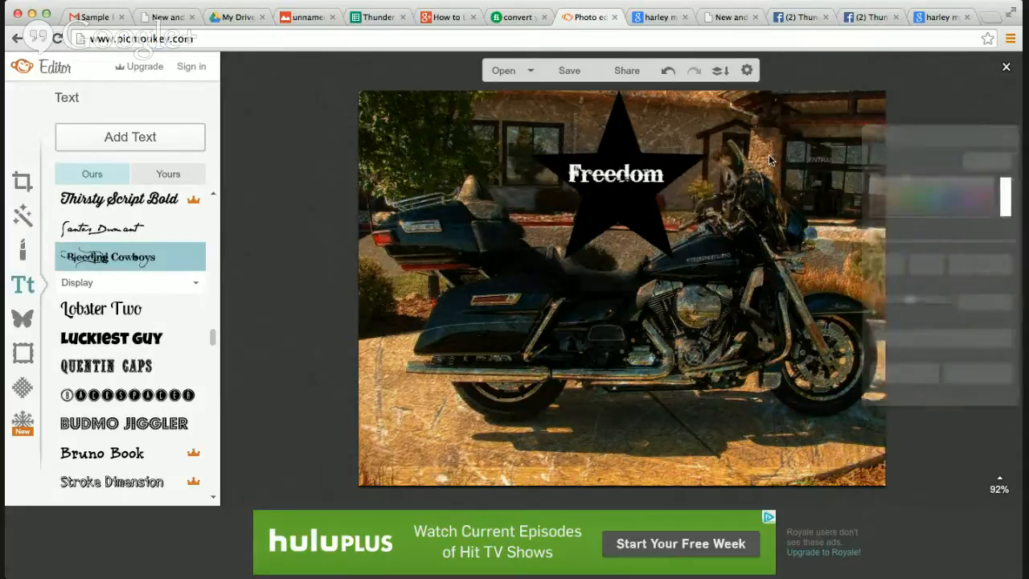
Check the Motorcycle Pic 1.jpg reference in Gmail, then add an empty Quentin Caps text box below the star in the PicMonkey image
click(95, 16)
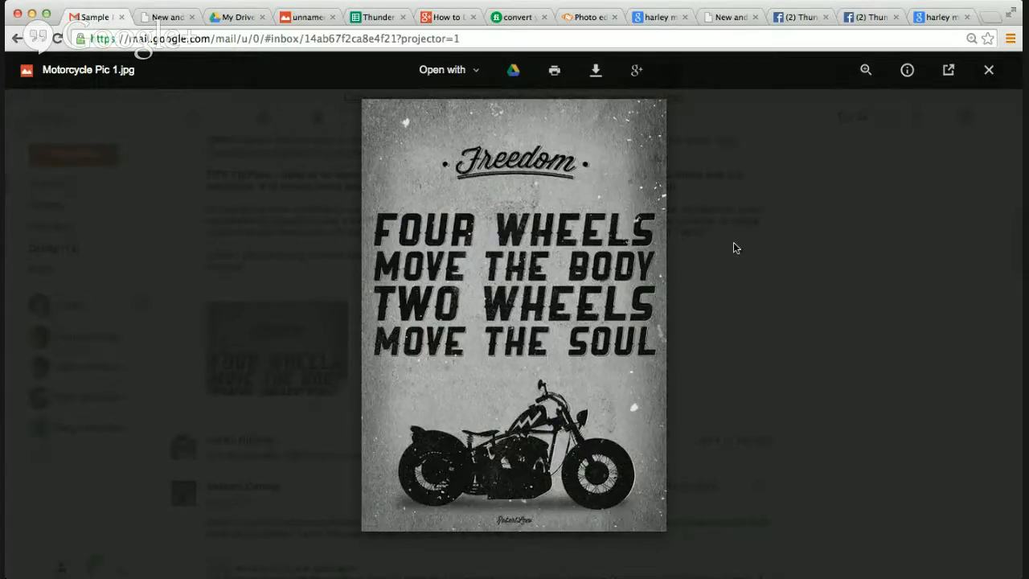
click(937, 16)
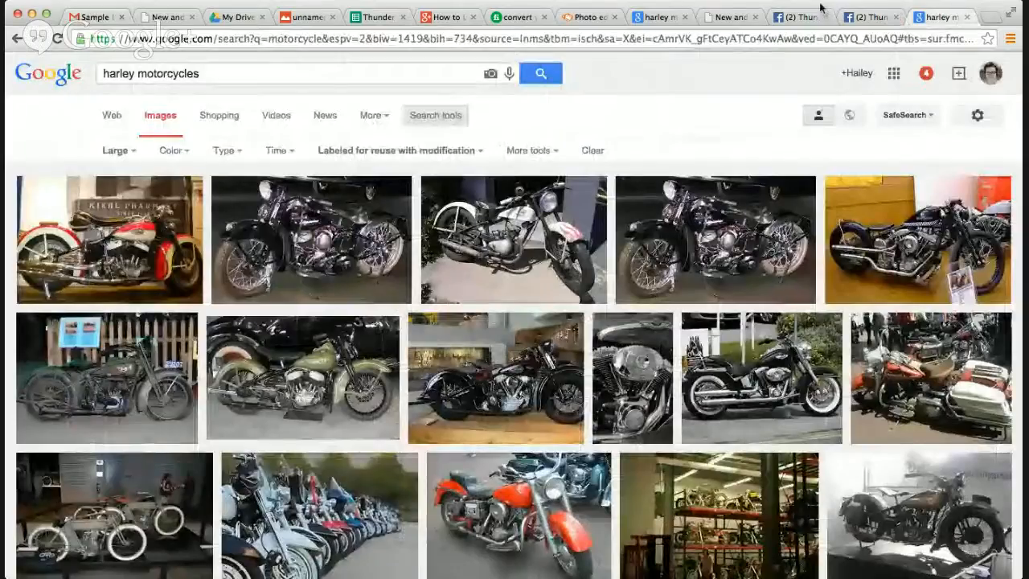
click(575, 20)
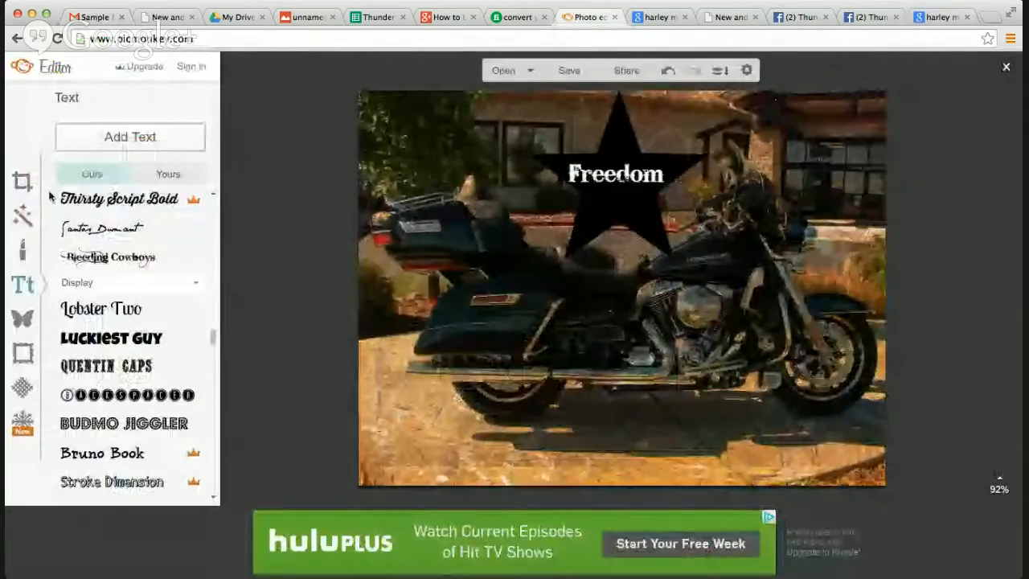
click(104, 144)
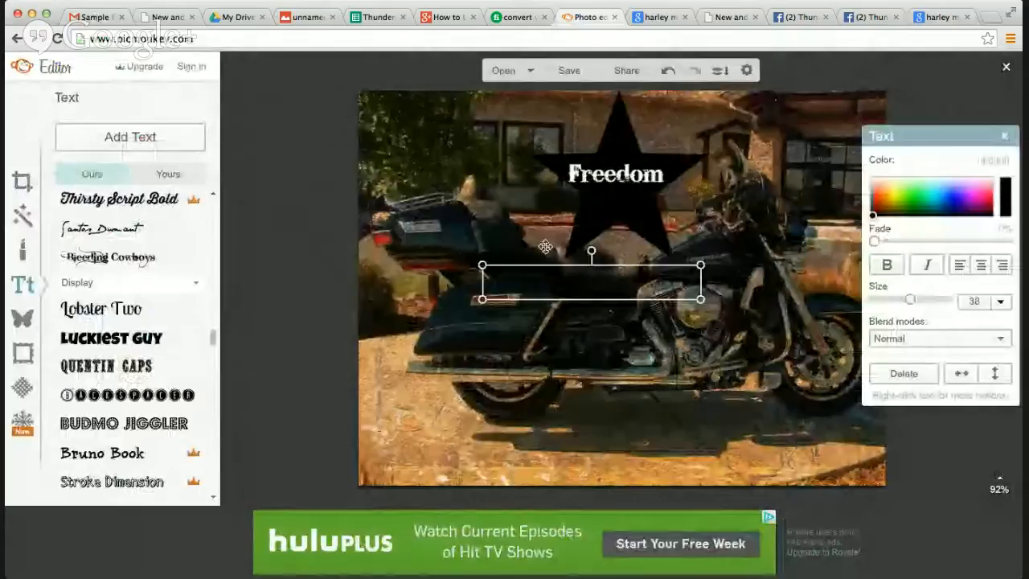
click(596, 277)
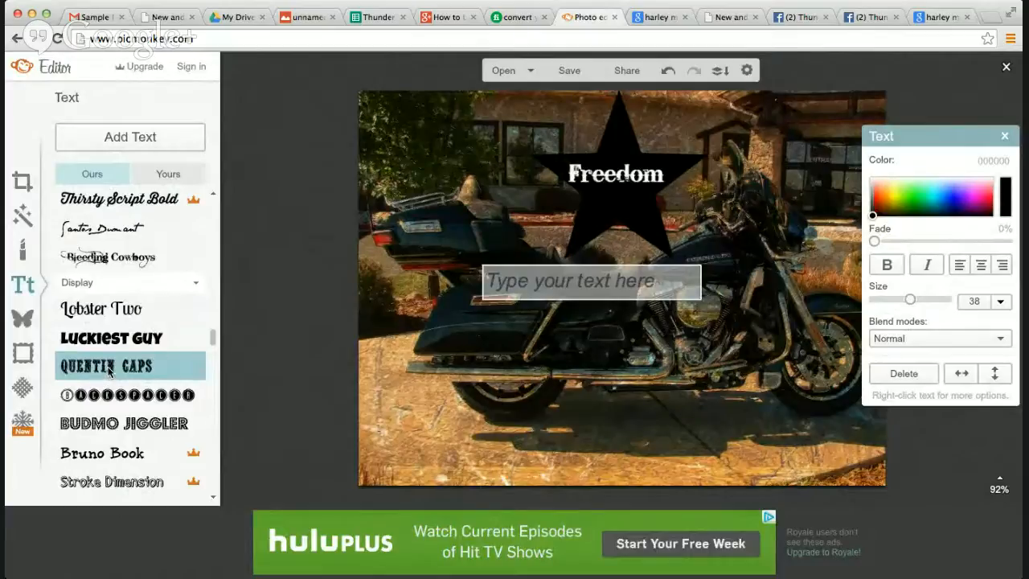
Consult the reference poster in Gmail and enter "FOUR WHEELS MOVE THE BODY" in the new PicMonkey text box
click(90, 16)
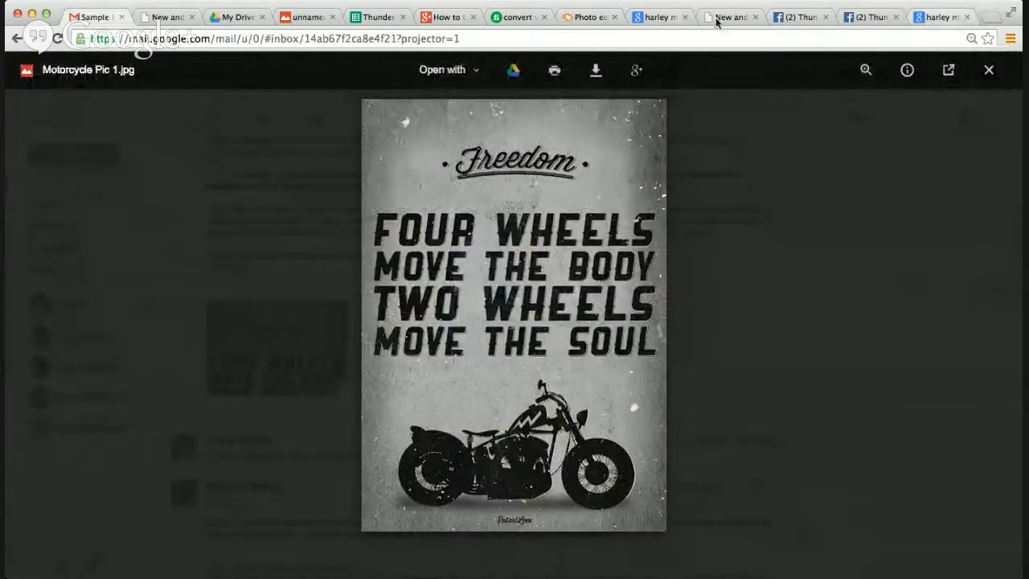
click(589, 16)
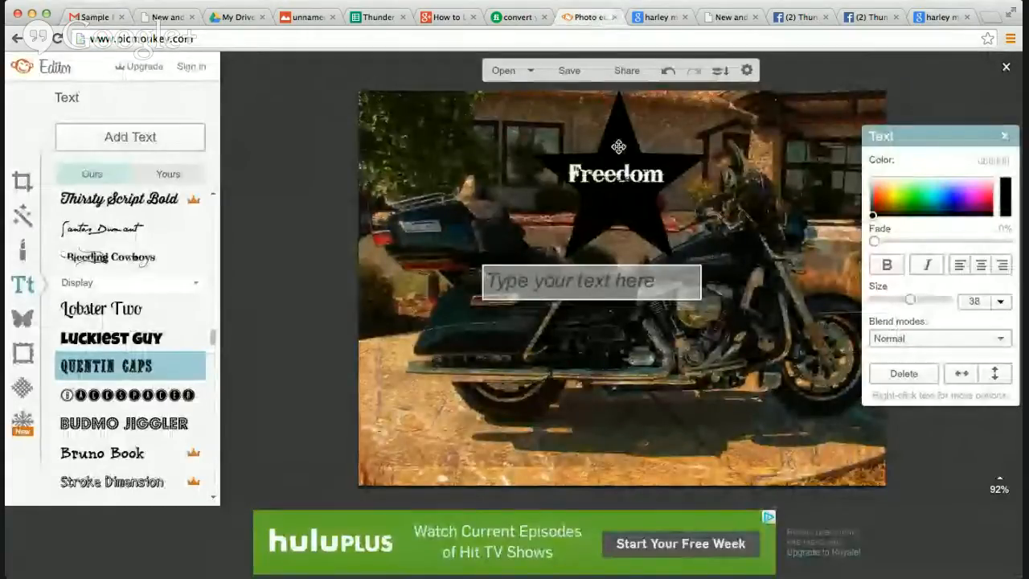
text(FOY)
key(BackSpace)
text(UR WHEELS)
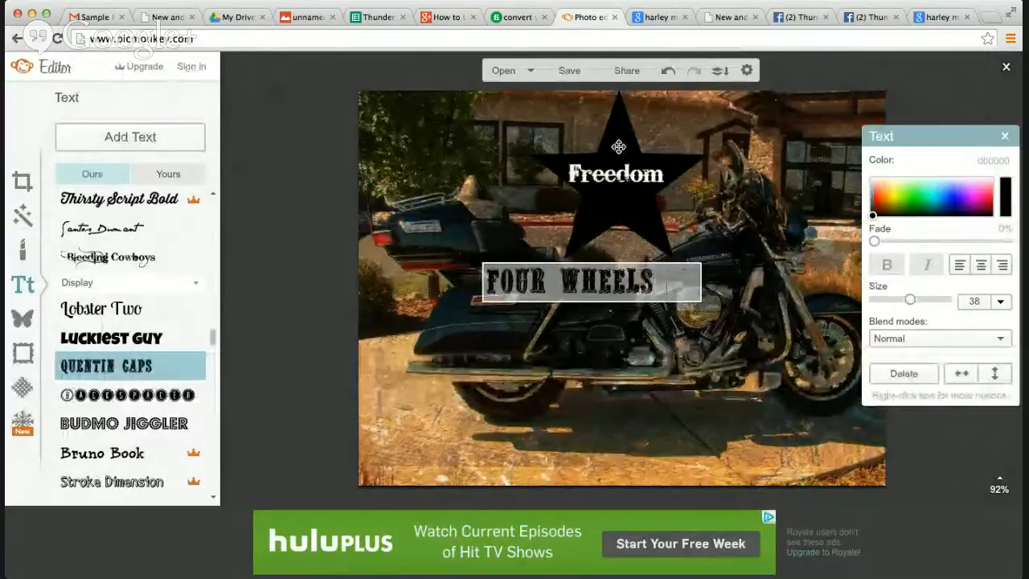
text( MOVE T)
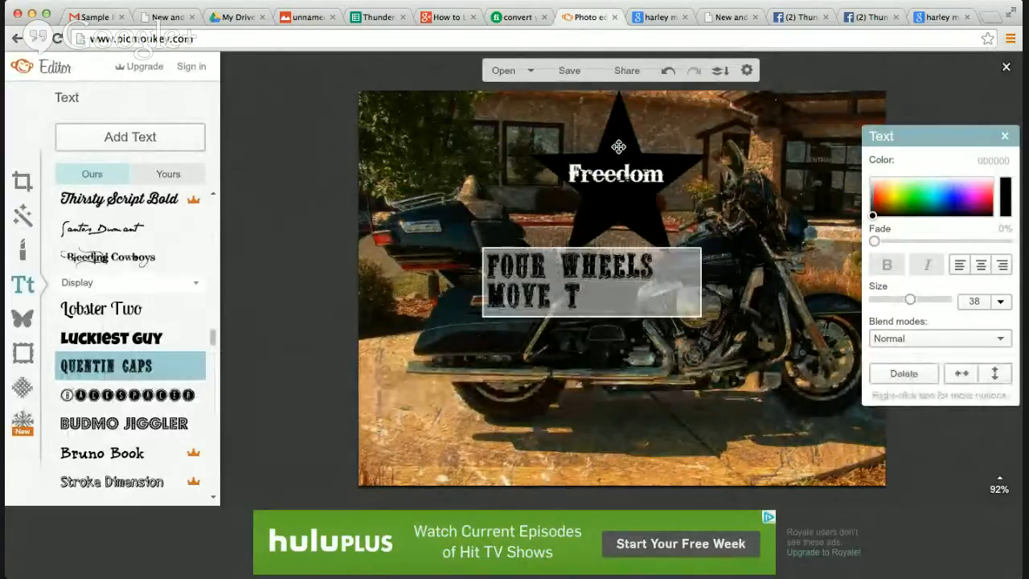
text(HE N)
key(BackSpace)
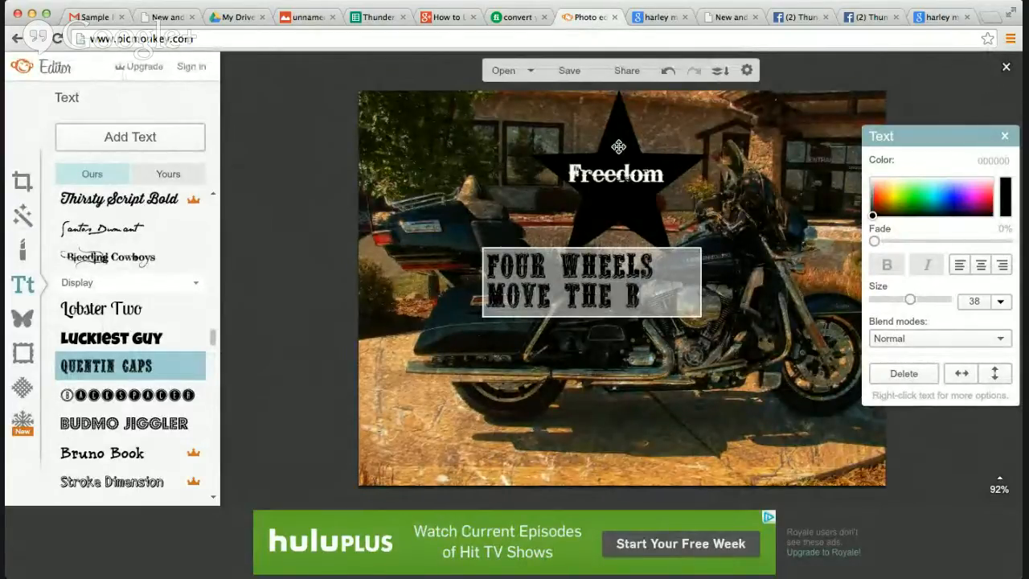
Recheck the poster wording in Gmail and add "TWO WHEELS MOVE THE SOUL" on a new line of the PicMonkey quote
click(79, 17)
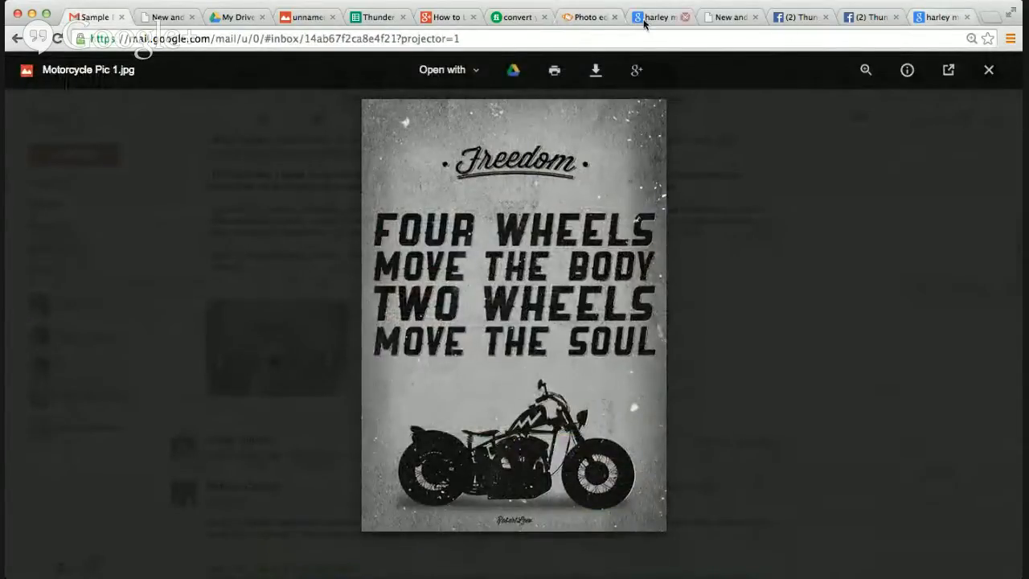
click(587, 17)
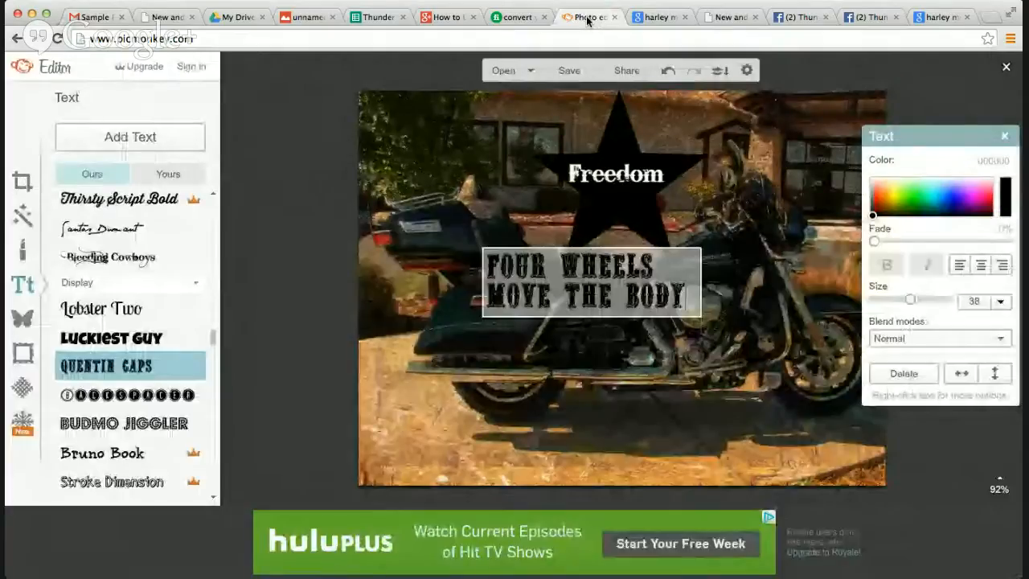
key(Return)
text(TWO W)
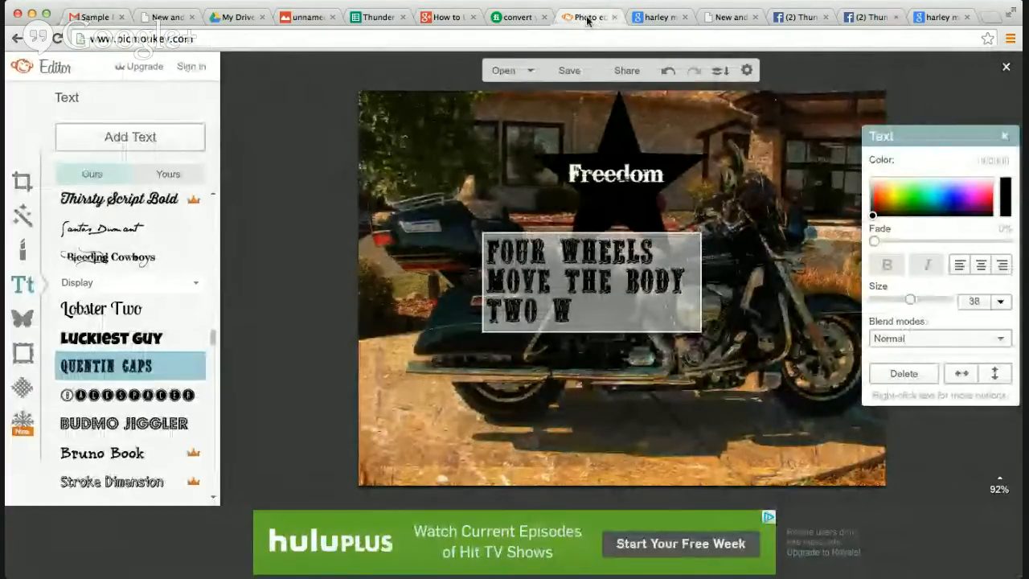
text(HEELS MOVE THE SOUL)
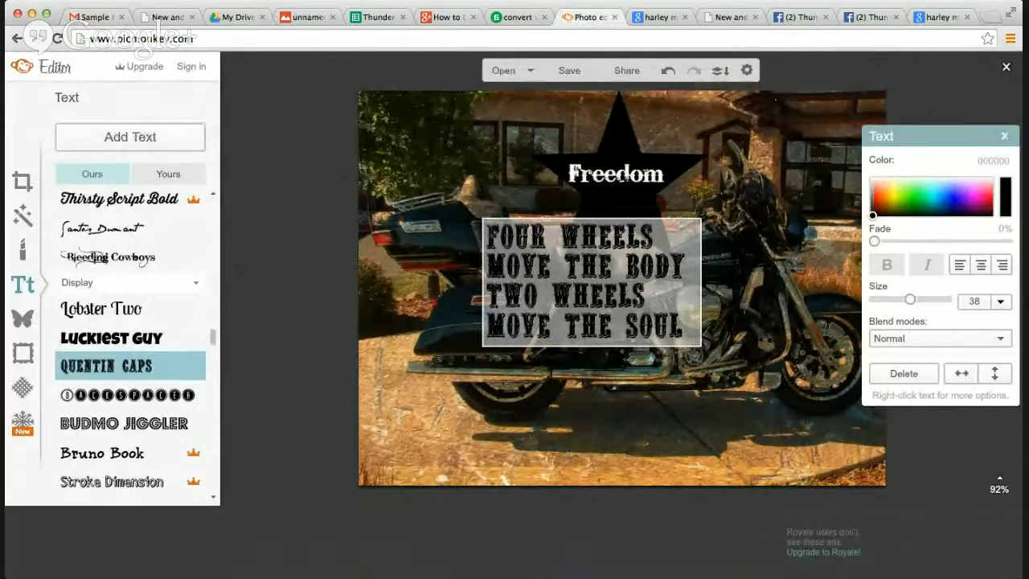
Look over the Motorcycle Pic 1.jpg reference in Gmail and return to the quote text in PicMonkey
key(ctrl+a)
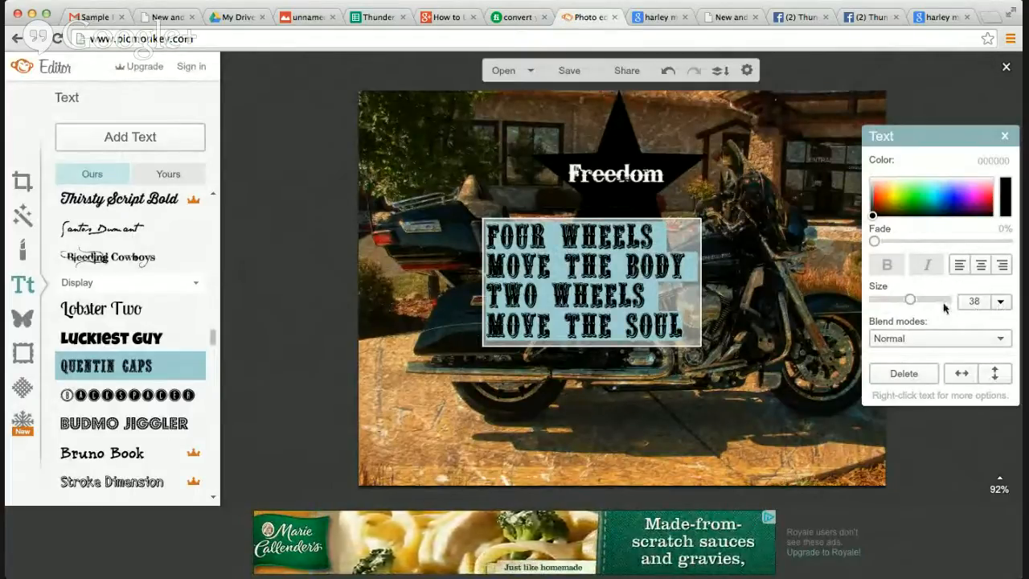
click(593, 286)
double_click(588, 281)
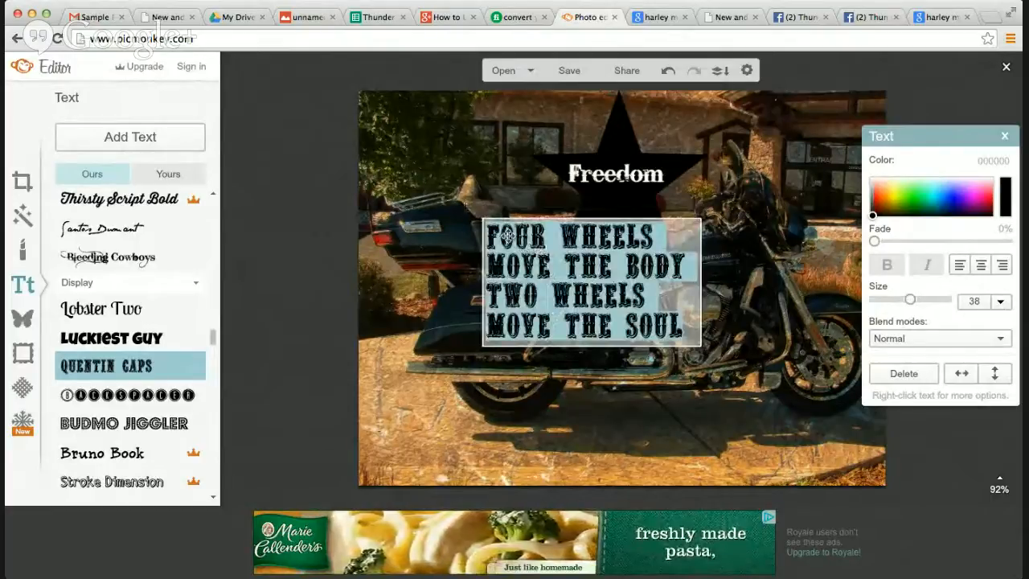
click(100, 13)
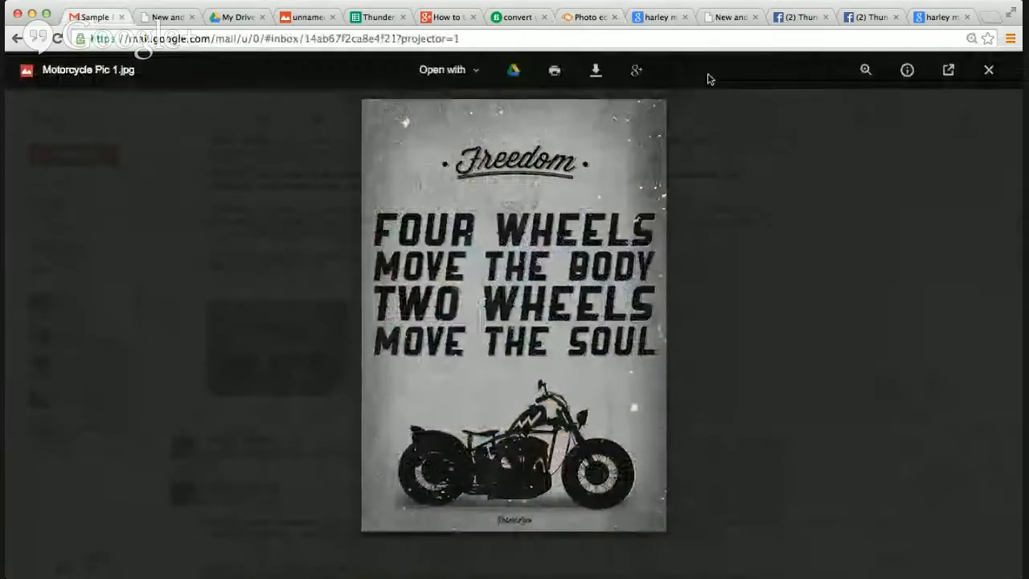
click(937, 17)
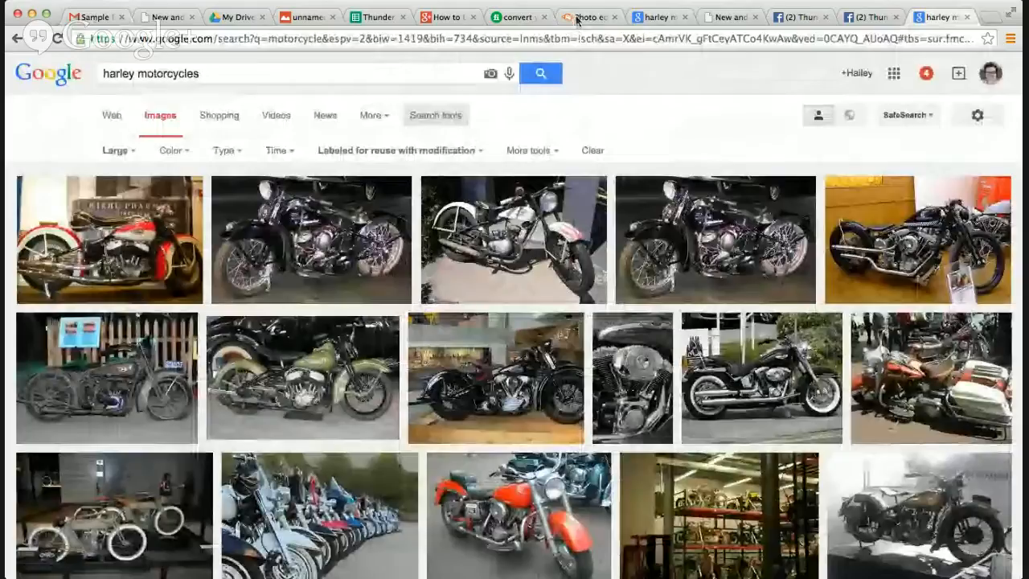
click(579, 17)
Shrink the four-line quote to text size 21 so it sits just below the star
drag(547, 225, 433, 153)
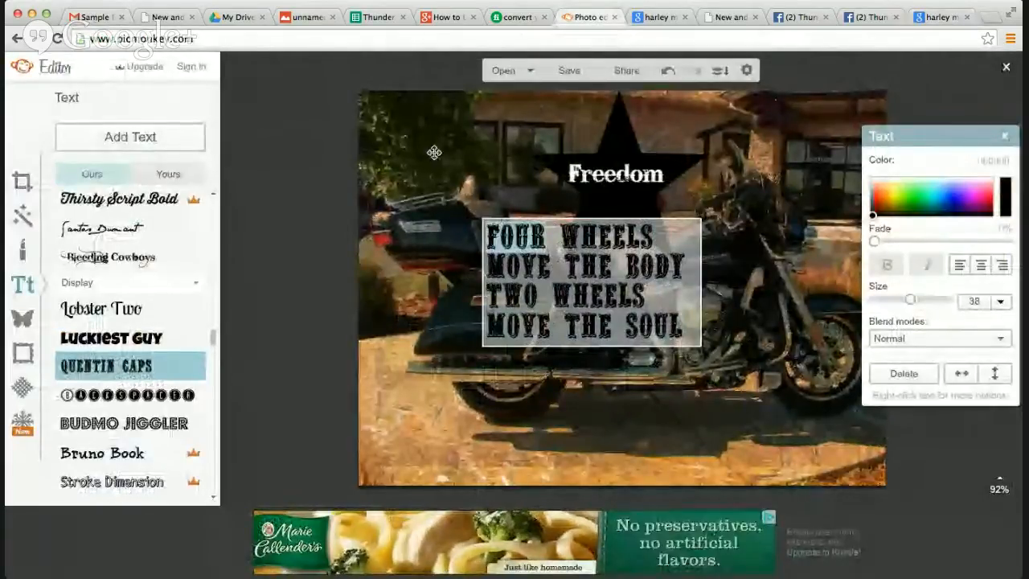
click(659, 219)
drag(664, 219, 623, 271)
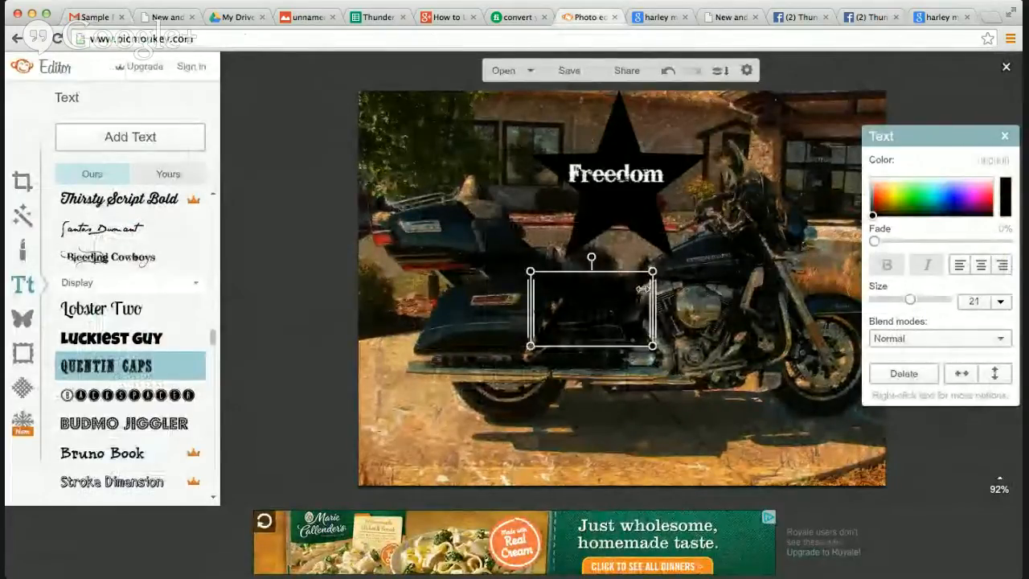
double_click(611, 310)
key(ctrl+c)
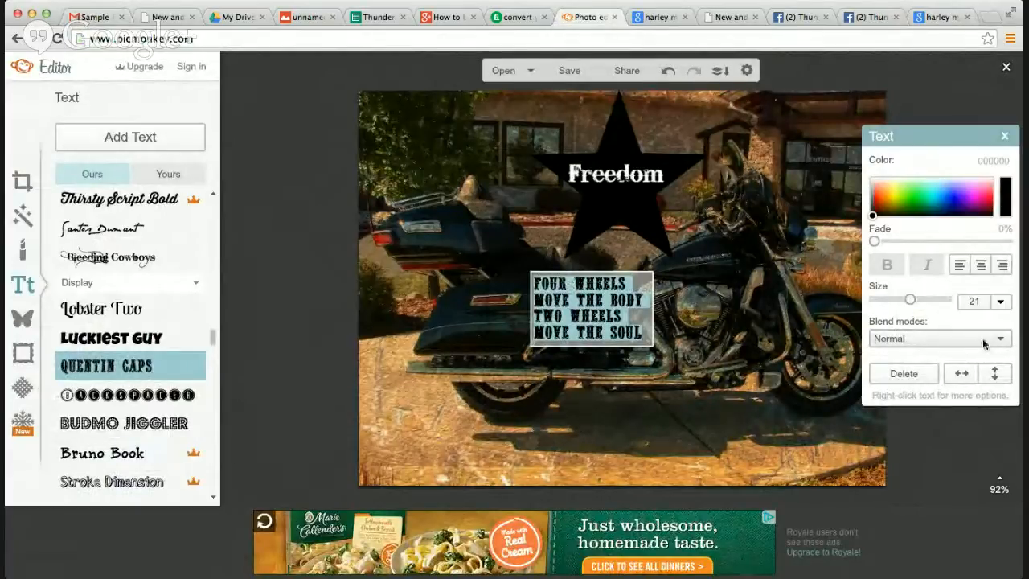
key(BackSpace)
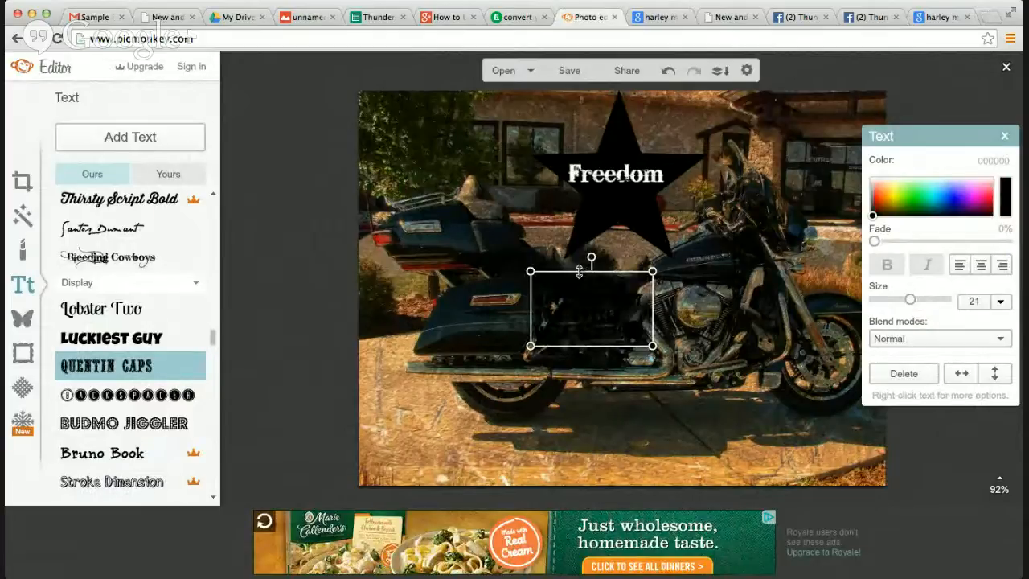
key(ctrl+v)
Nudge the black star slightly to the left behind the "Freedom" text
click(586, 272)
mouse_move(620, 212)
mouse_down()
mouse_move(621, 318)
mouse_move(604, 209)
mouse_up()
click(591, 302)
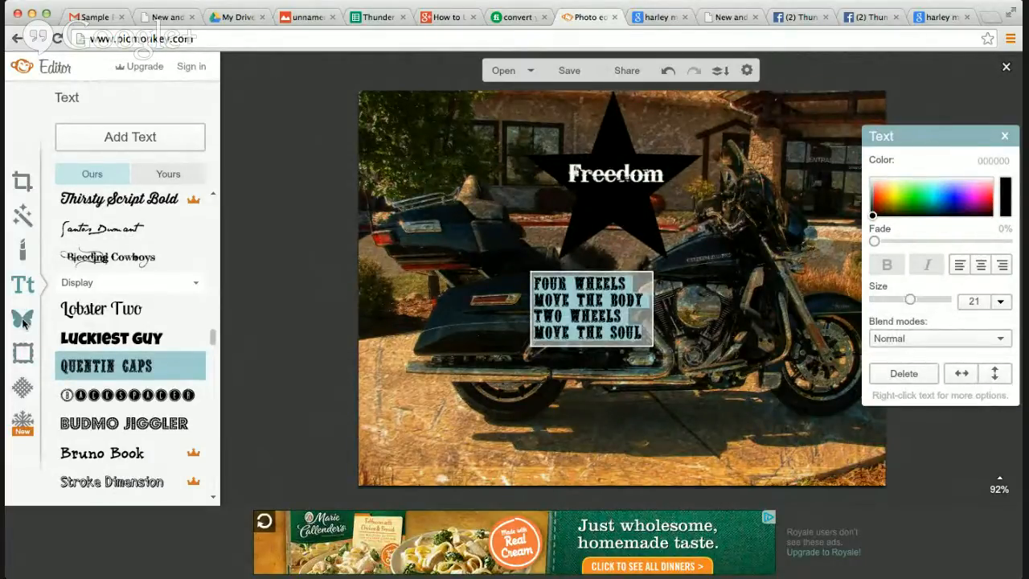
click(23, 322)
scroll(110, 361, down, 5)
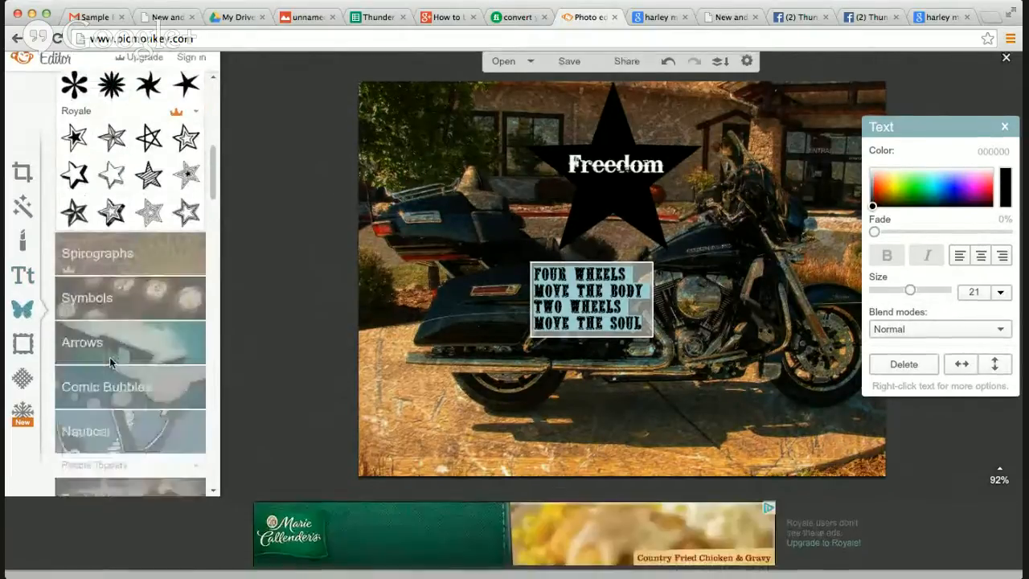
scroll(110, 363, up, 1)
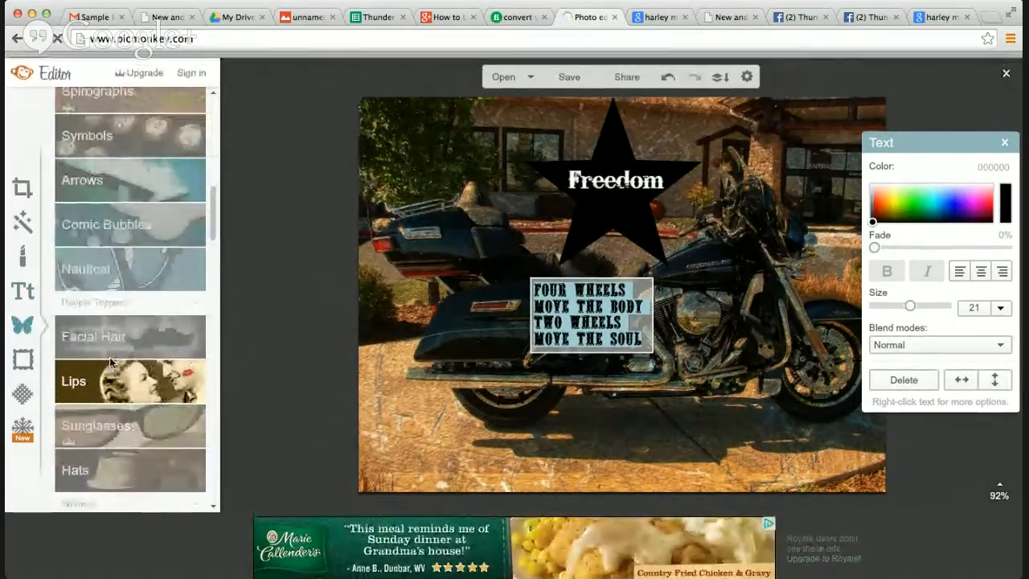
scroll(111, 363, up, 5)
scroll(111, 363, up, 3)
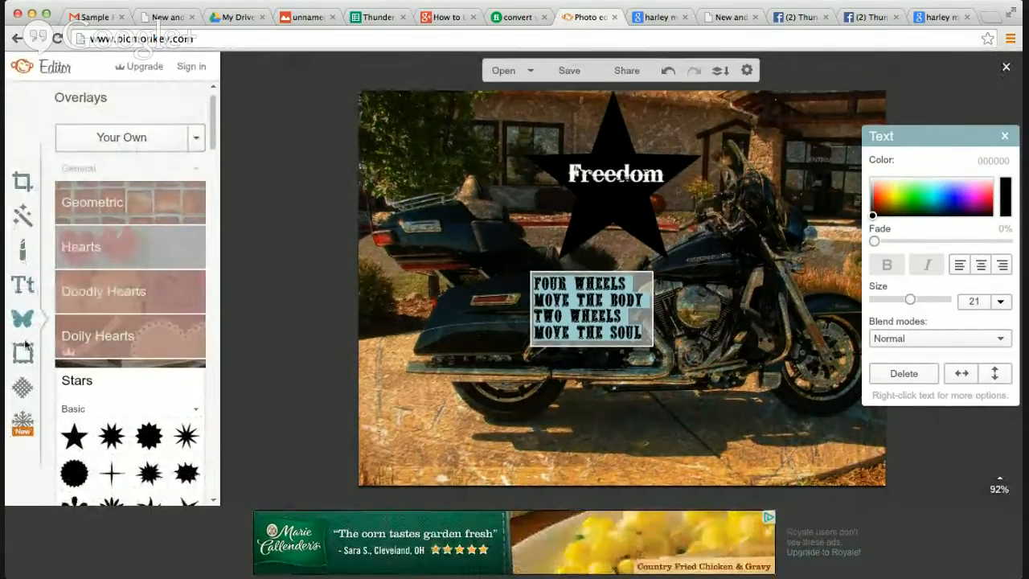
Apply the cracked yellow Boards texture to the photo with Multiply blending, 80% saturation and 53% fade
click(22, 388)
scroll(142, 233, up, 4)
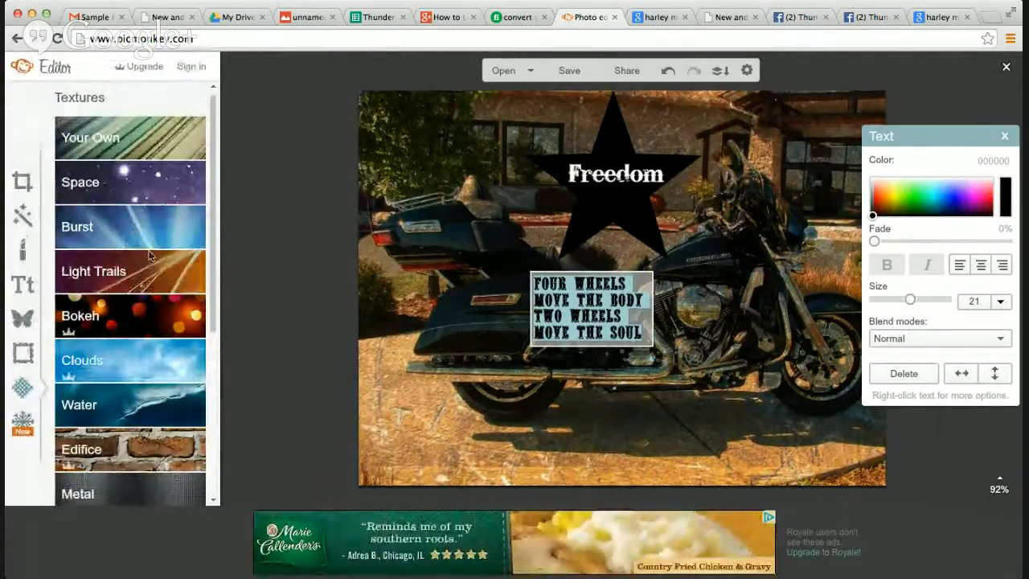
scroll(169, 308, down, 1)
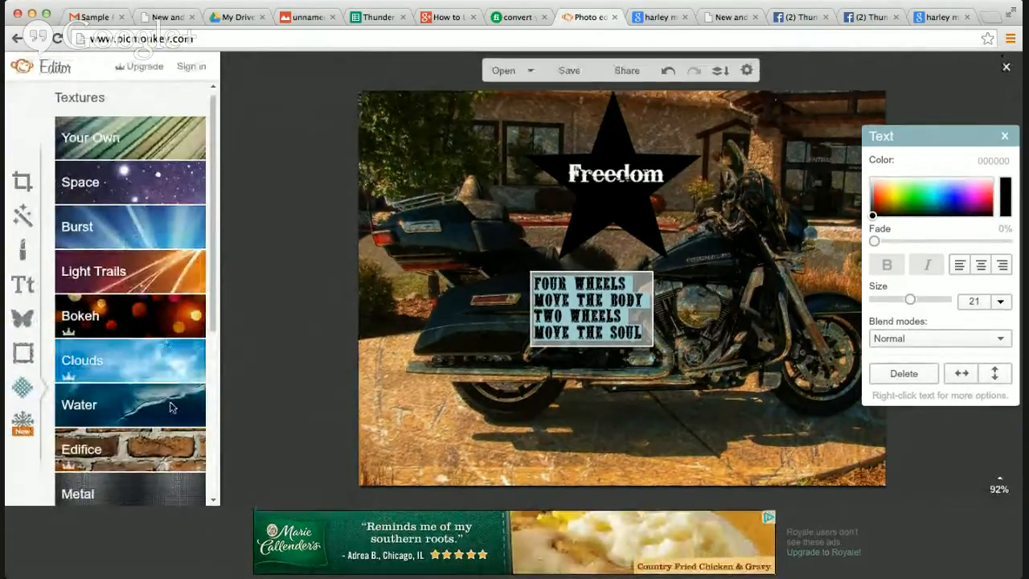
drag(212, 242, 223, 377)
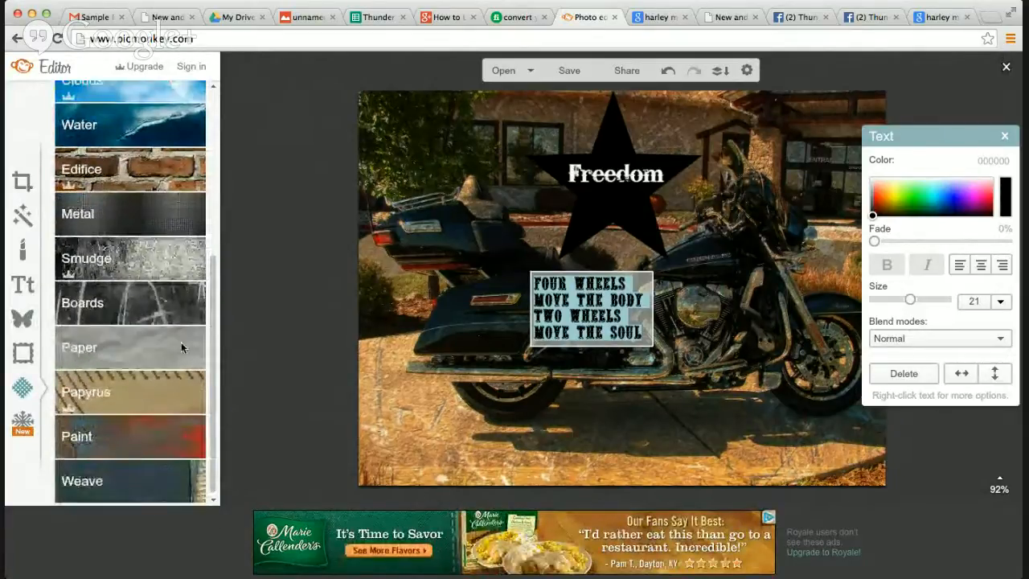
click(167, 291)
click(130, 322)
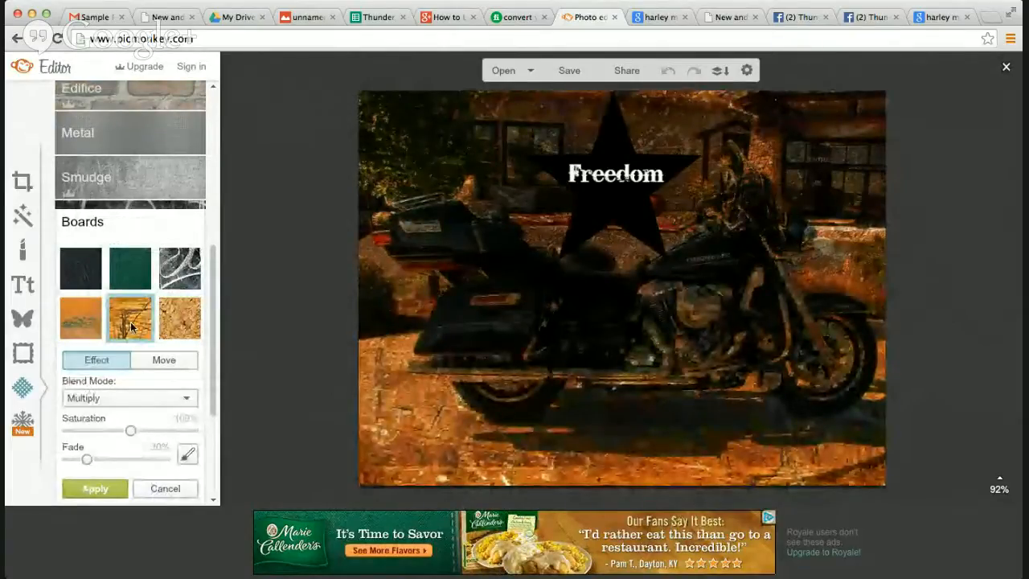
mouse_move(111, 432)
mouse_down()
mouse_move(153, 431)
mouse_move(70, 433)
mouse_move(177, 437)
mouse_move(88, 429)
mouse_move(162, 464)
mouse_move(119, 457)
mouse_move(133, 432)
mouse_move(165, 434)
mouse_move(52, 424)
mouse_move(115, 442)
mouse_up()
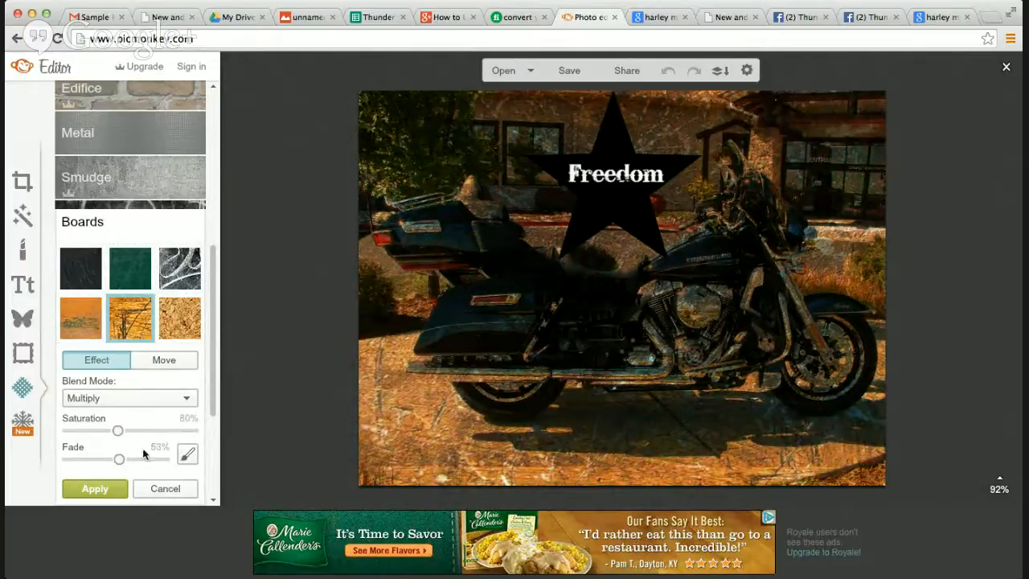
click(111, 489)
Recolor the entire four-line quote from black to near-white, color fefffc
click(568, 297)
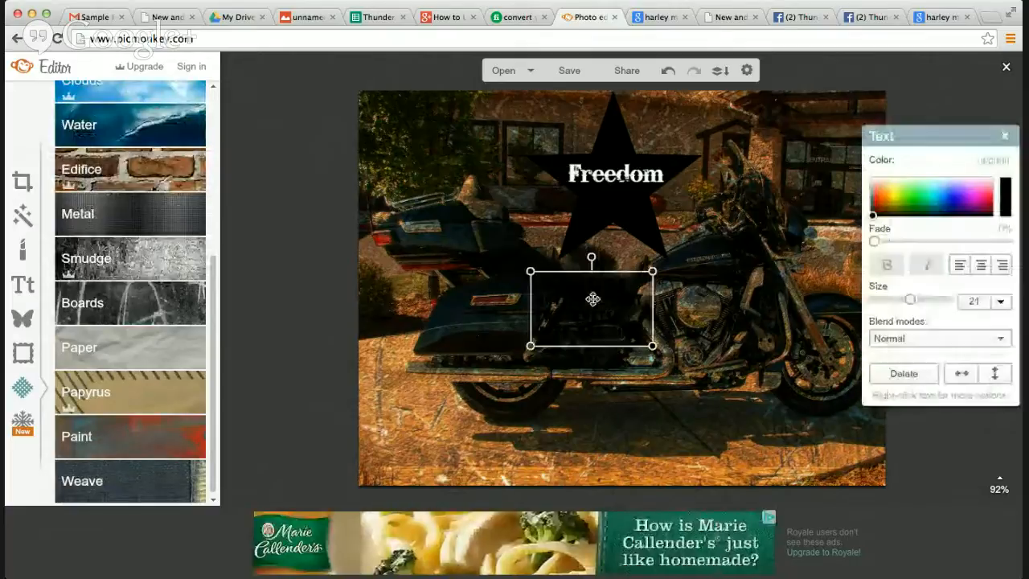
double_click(550, 287)
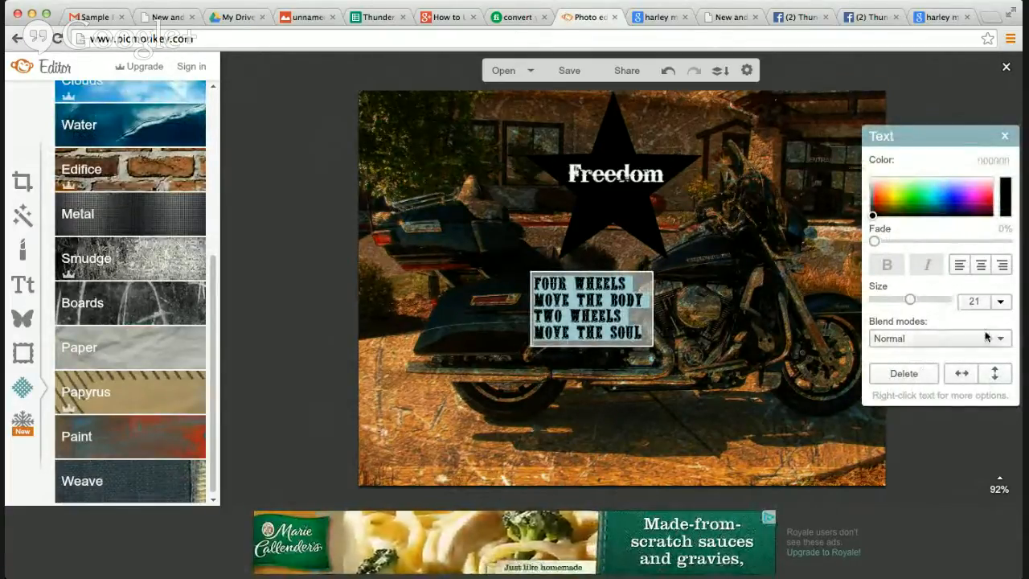
click(900, 181)
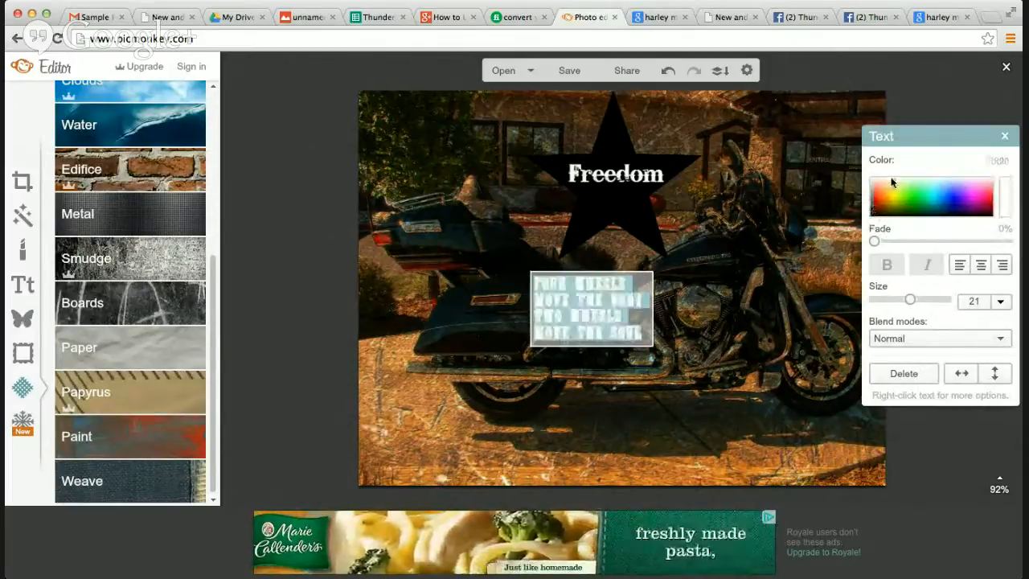
click(641, 336)
click(685, 364)
click(637, 335)
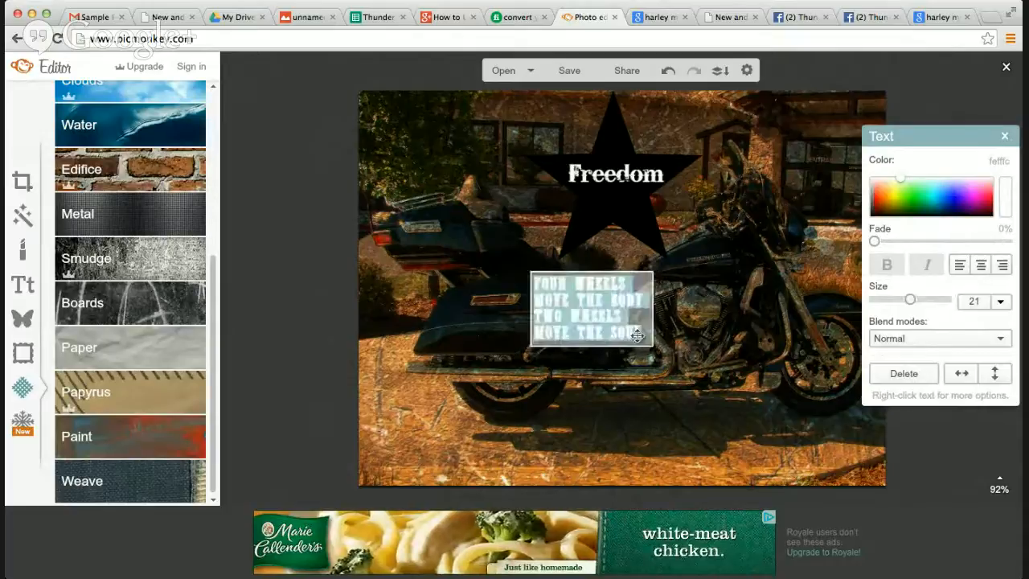
click(651, 346)
click(654, 346)
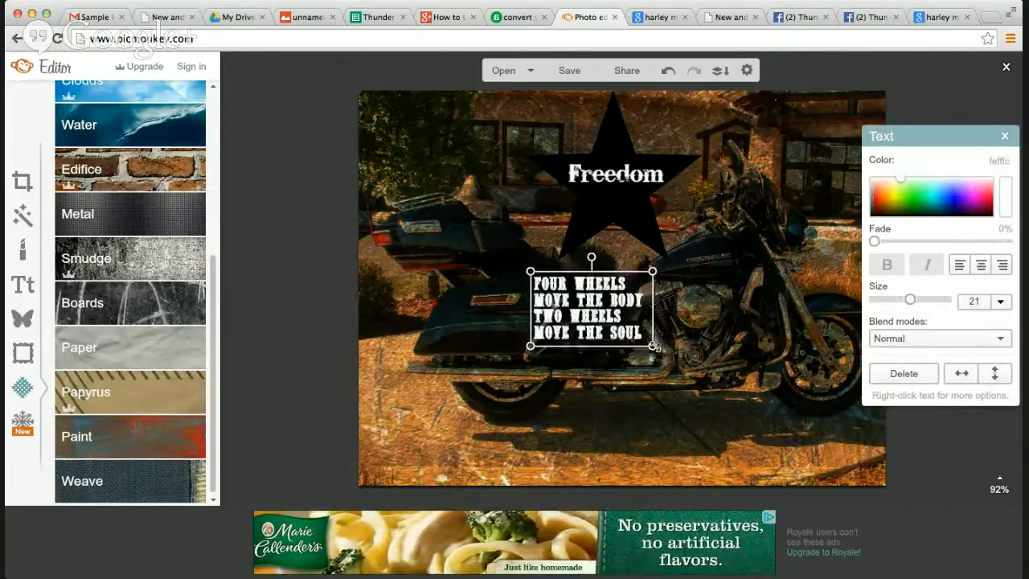
Enlarge the quote to text size 45 and center-align its four lines
drag(655, 346, 793, 457)
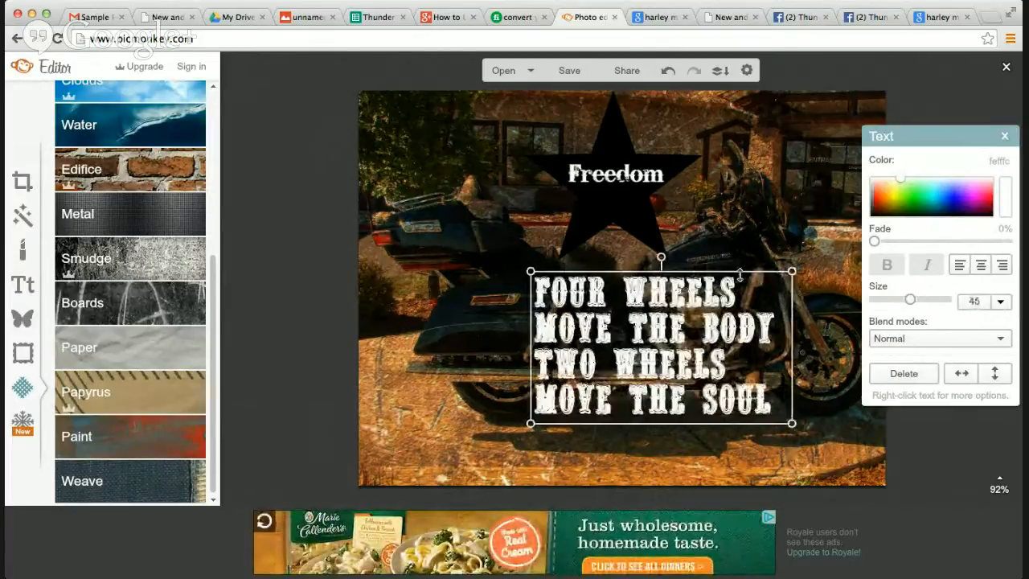
double_click(542, 298)
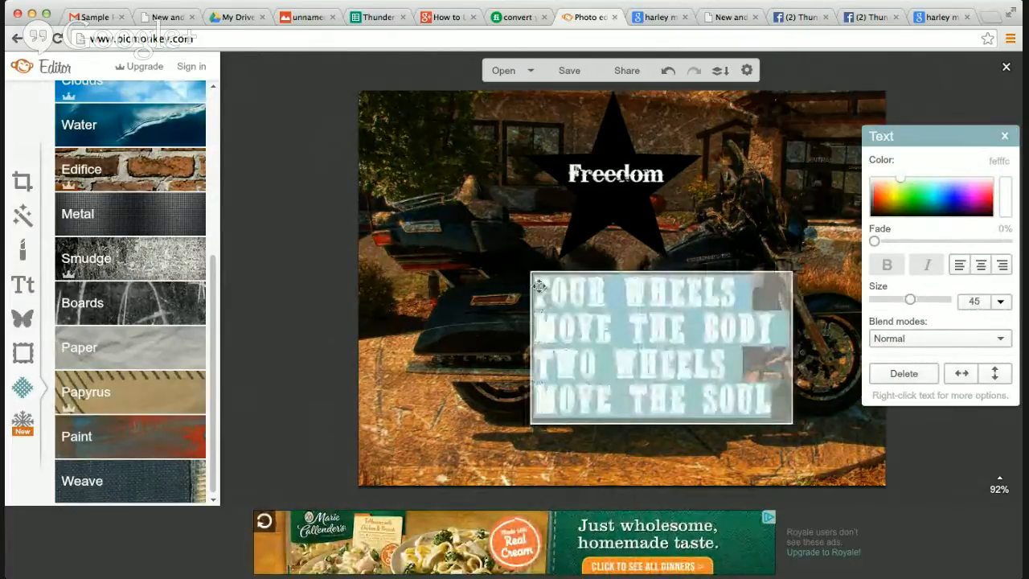
click(981, 267)
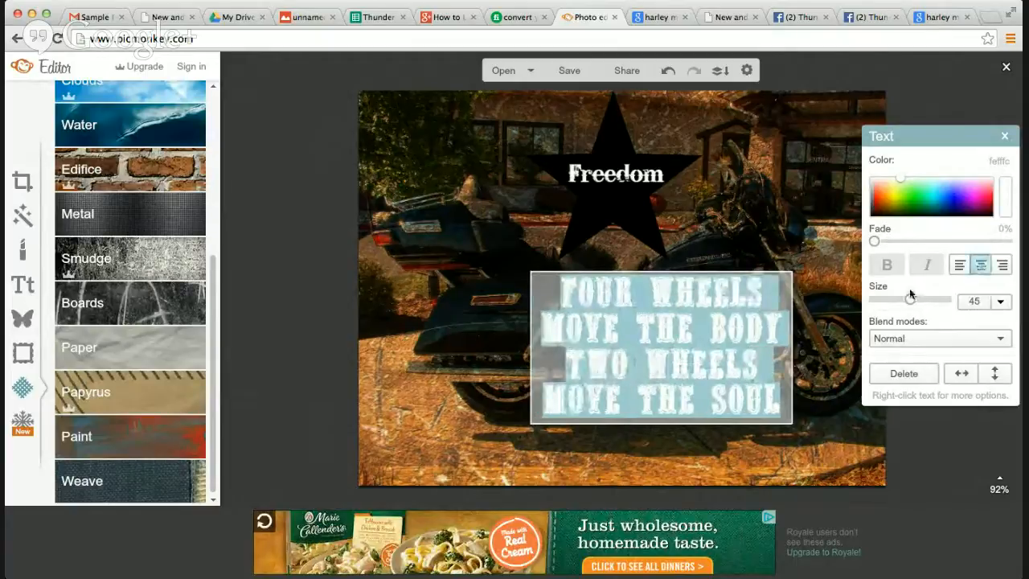
Enlarge the quote to text size 63 and position it centred beneath the star across the lower half of the photo
drag(682, 288, 640, 273)
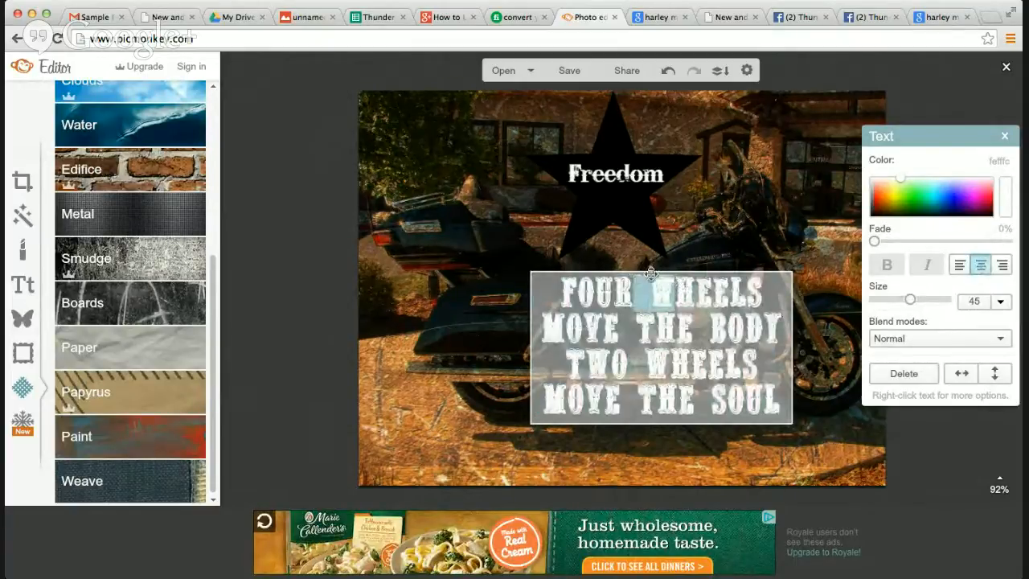
click(644, 268)
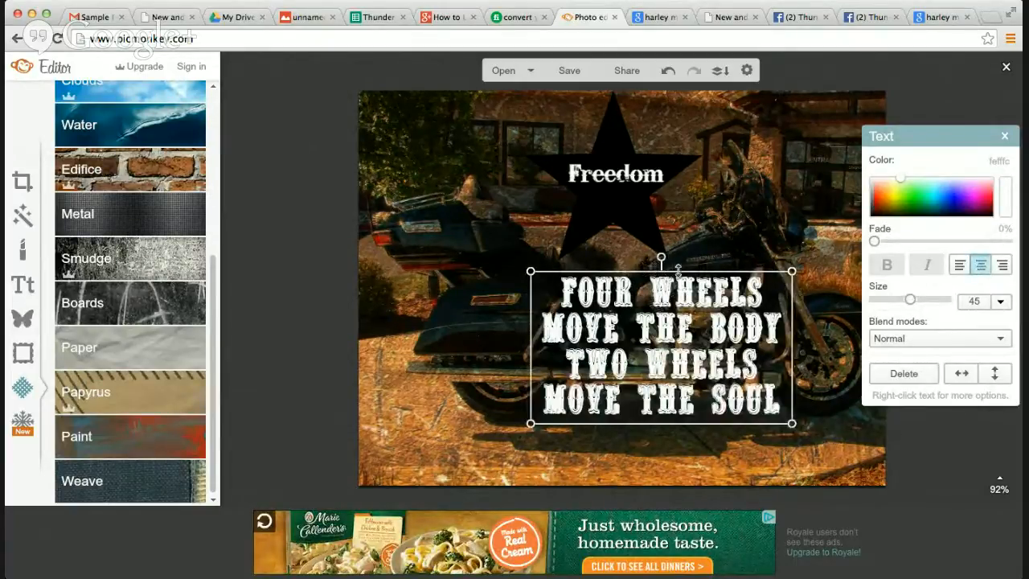
drag(685, 288, 636, 286)
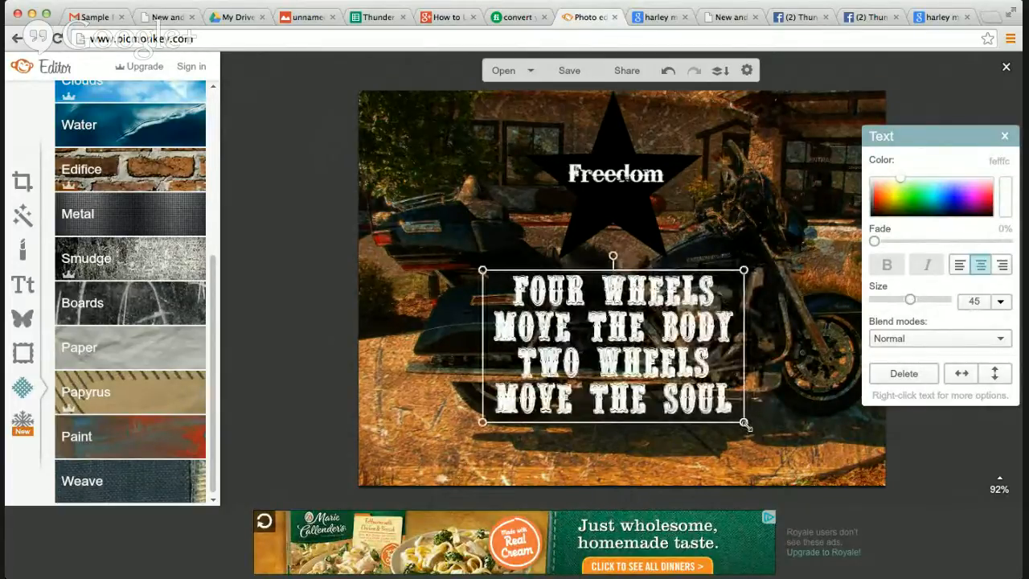
drag(747, 429, 841, 552)
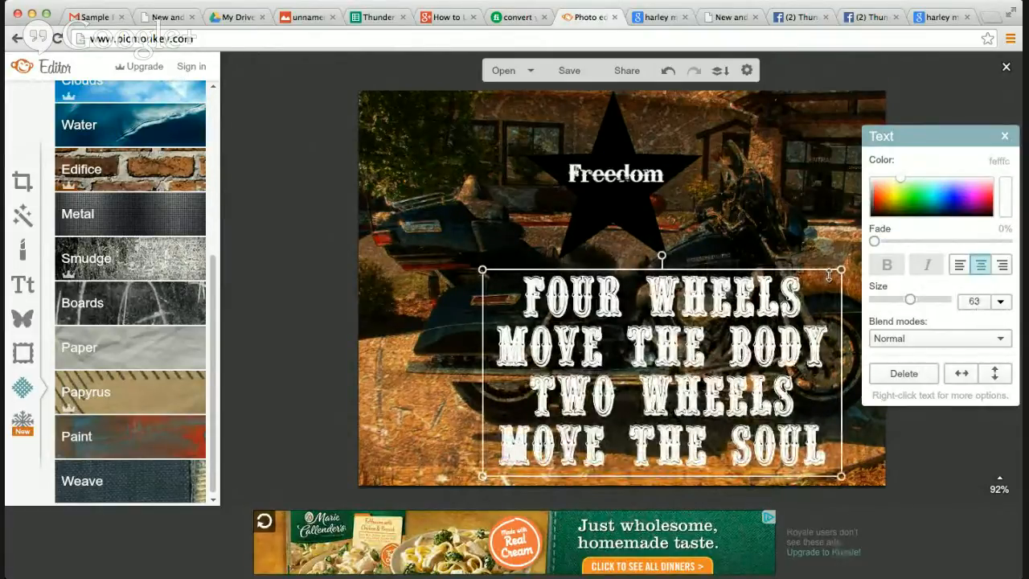
drag(825, 283, 776, 285)
click(778, 211)
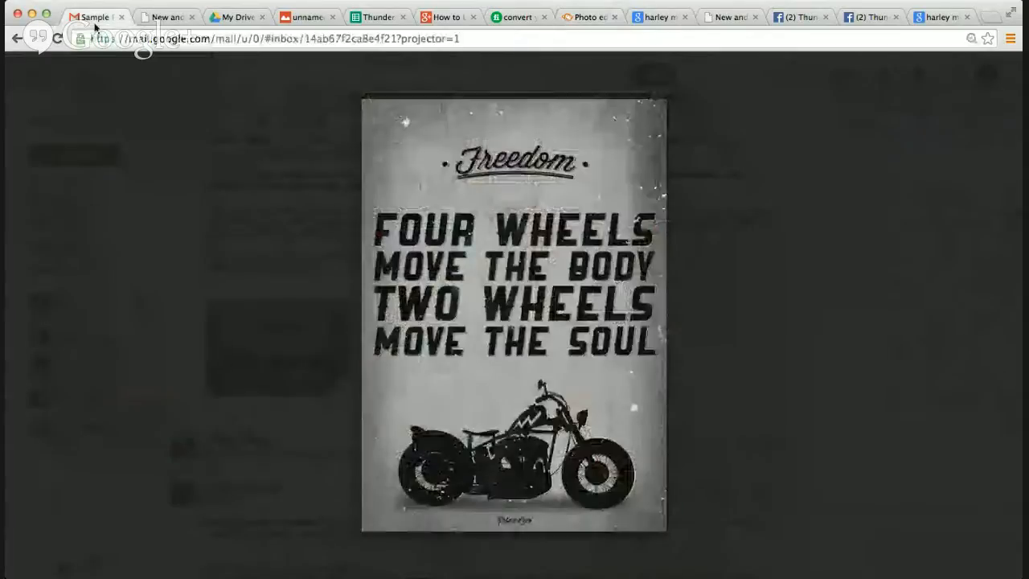
Compare the PicMonkey quote layout with the reference poster in Gmail, then view the top of the Thunder Mountain Harley-Davidson bike inventory page
click(95, 17)
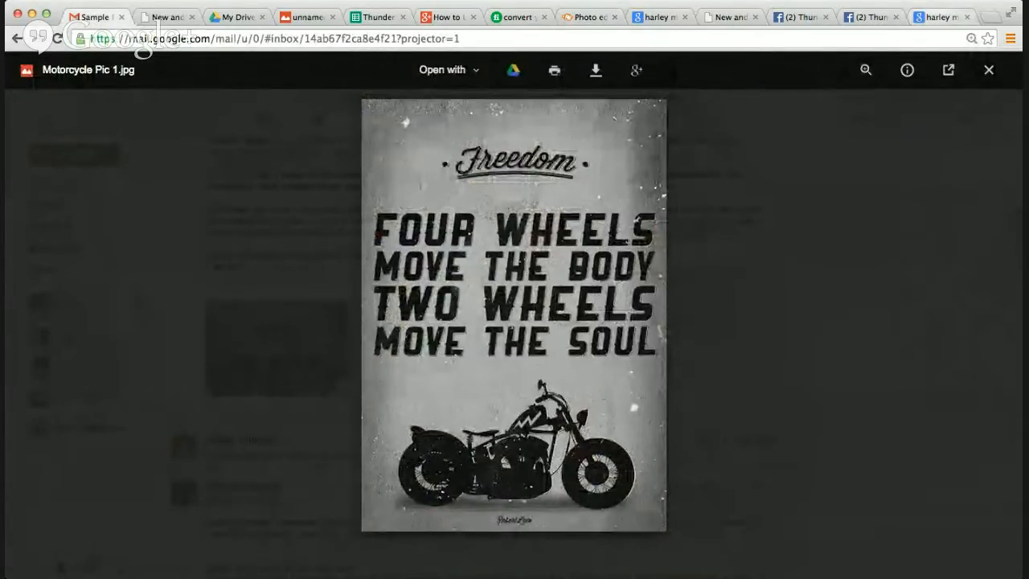
click(586, 17)
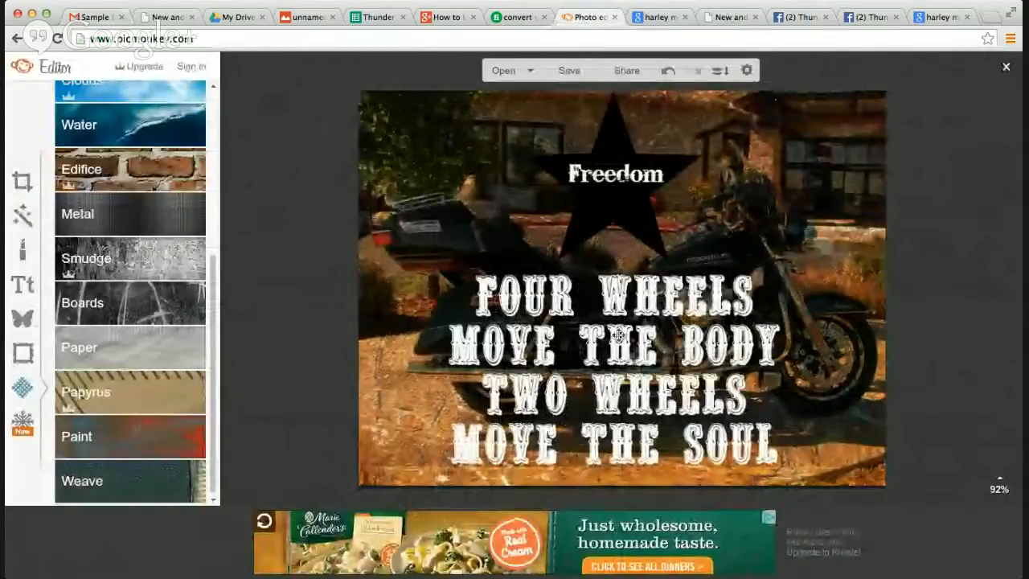
click(620, 338)
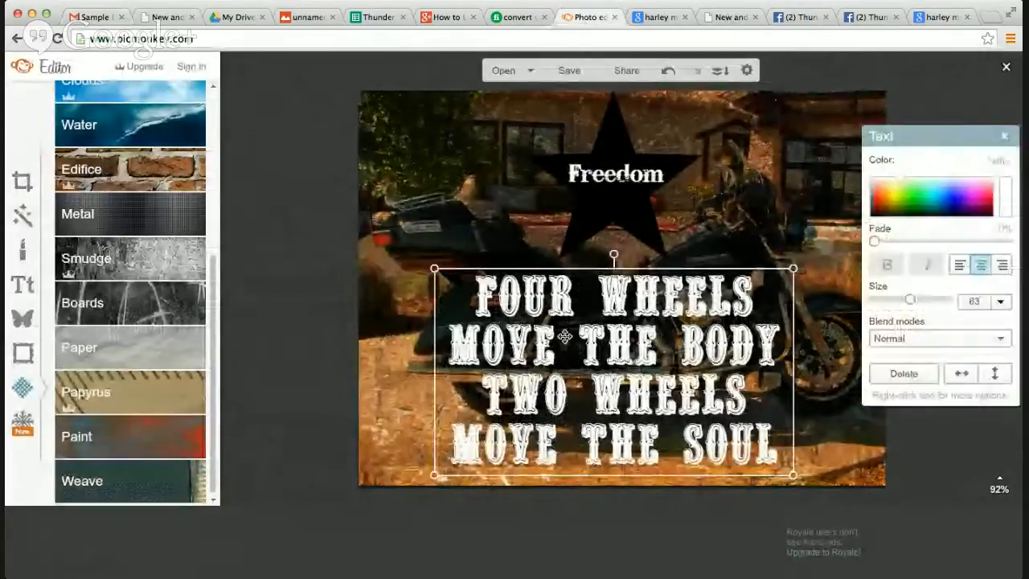
click(729, 17)
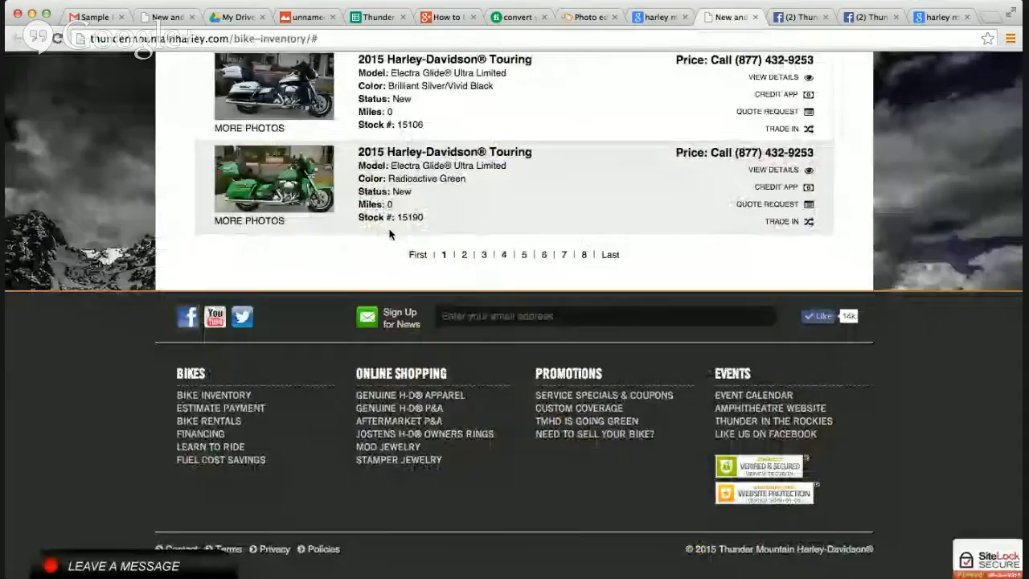
scroll(391, 232, up, 20)
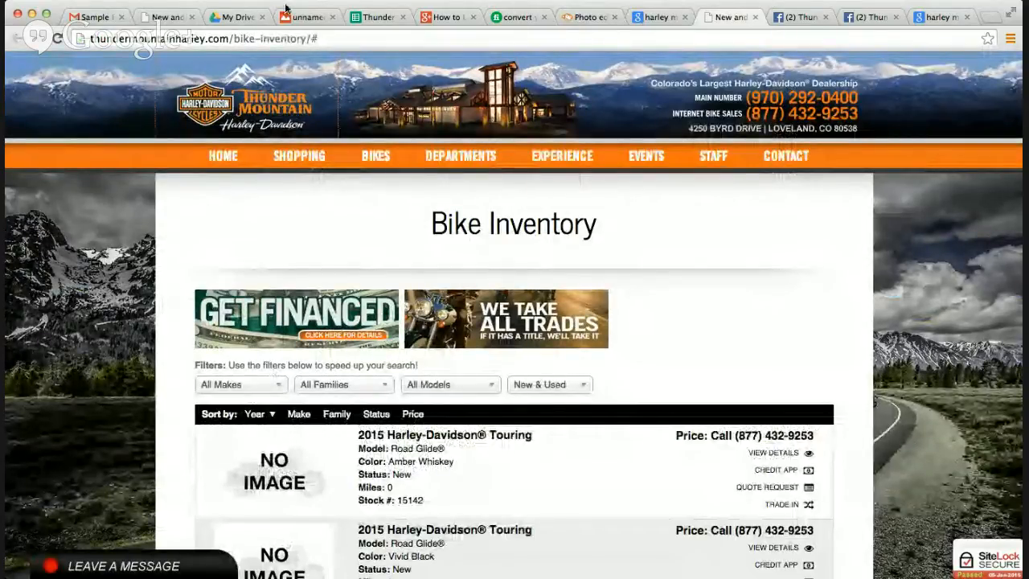
Return to PicMonkey, deselect the quote and view the available sources for opening an image
click(587, 16)
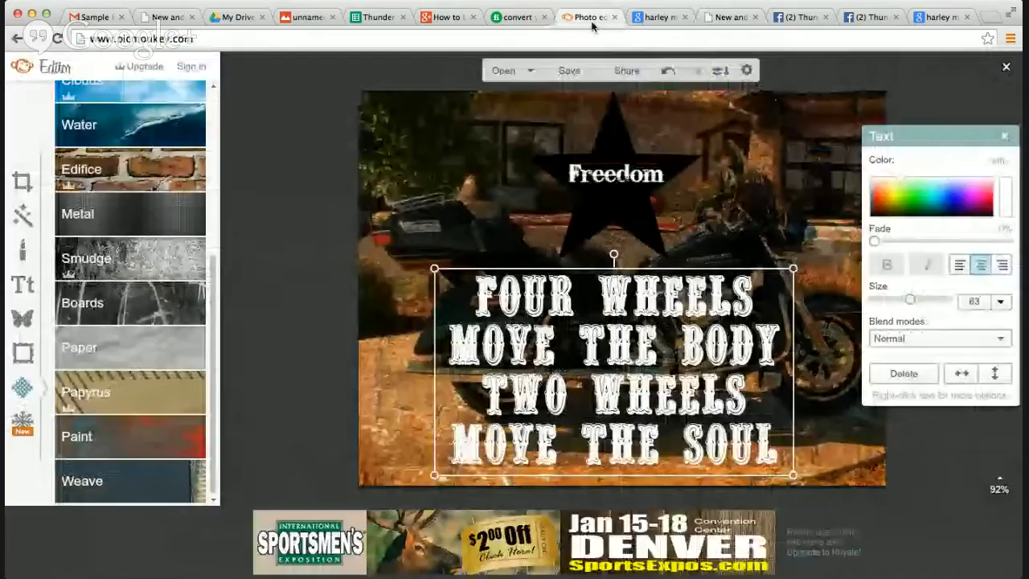
click(426, 202)
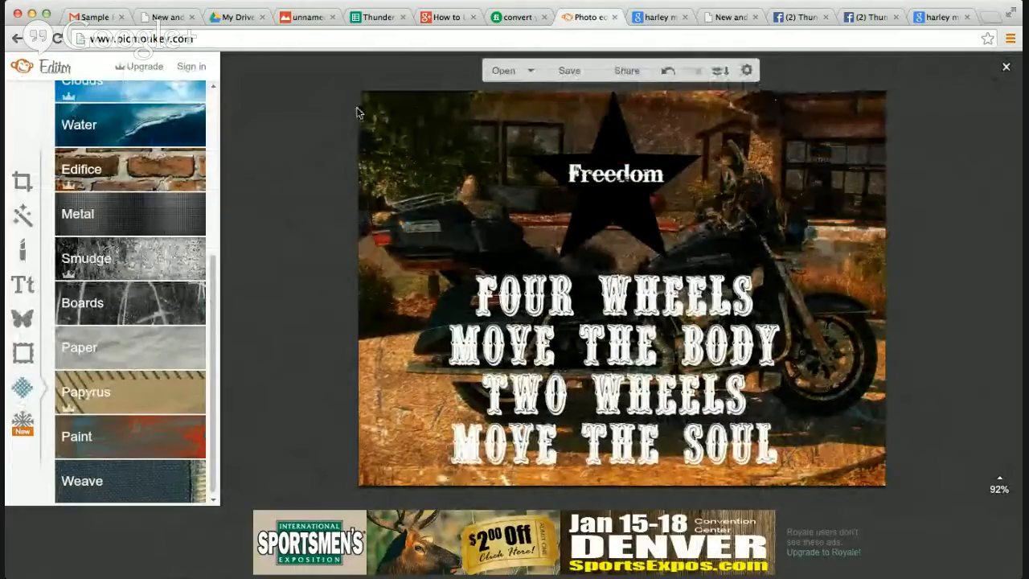
click(531, 73)
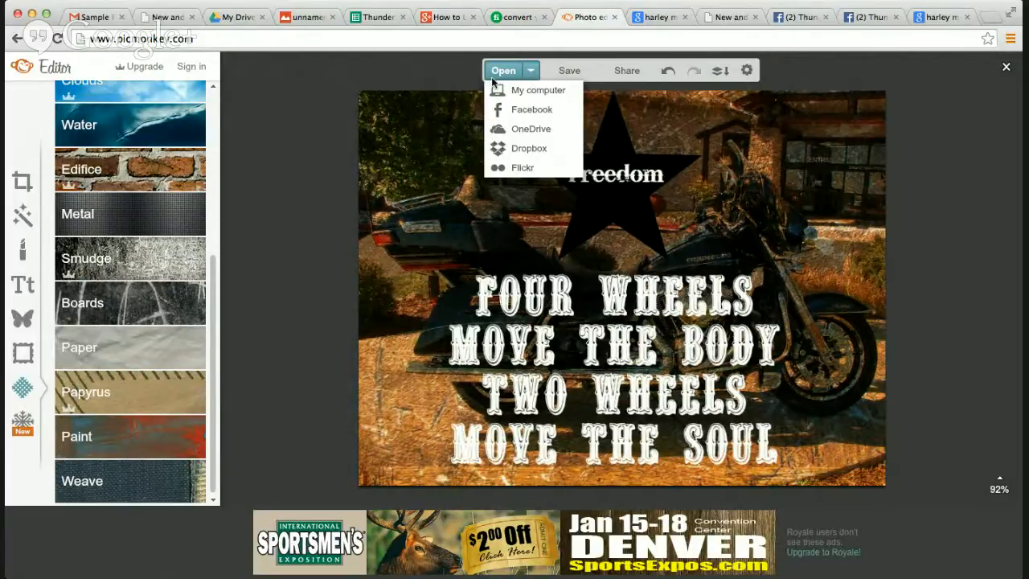
click(368, 126)
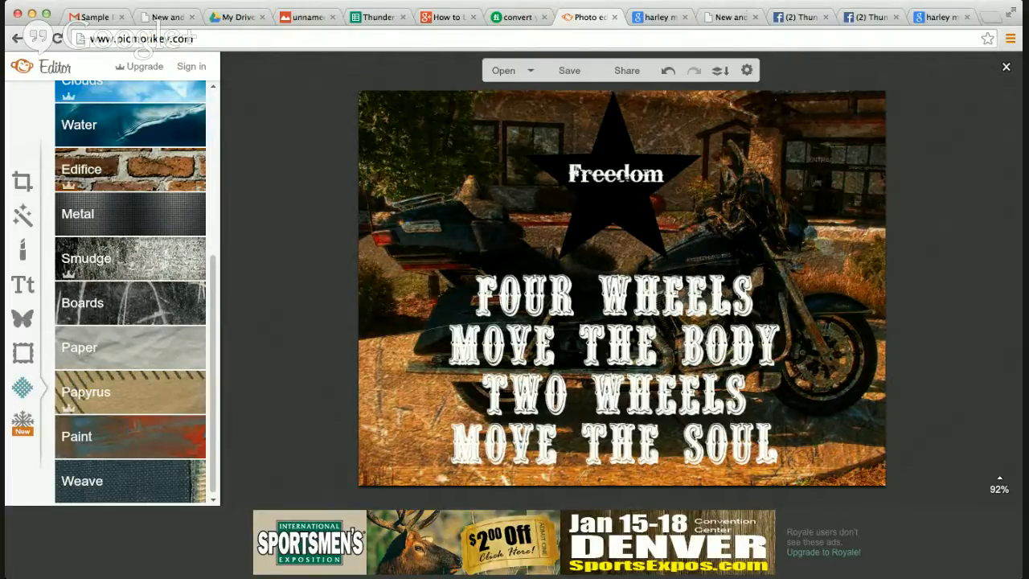
scroll(250, 118, up, 10)
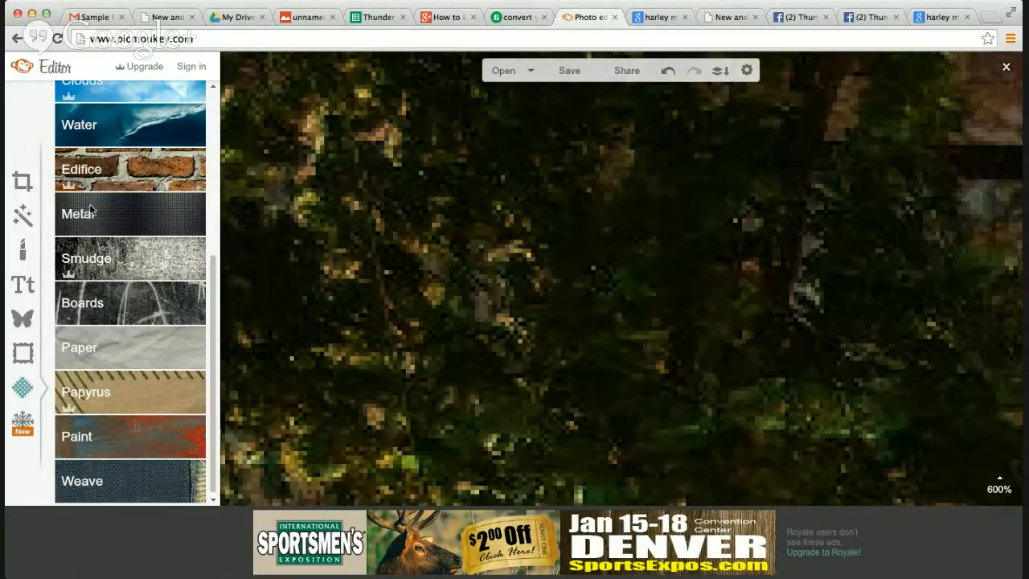
scroll(358, 218, down, 10)
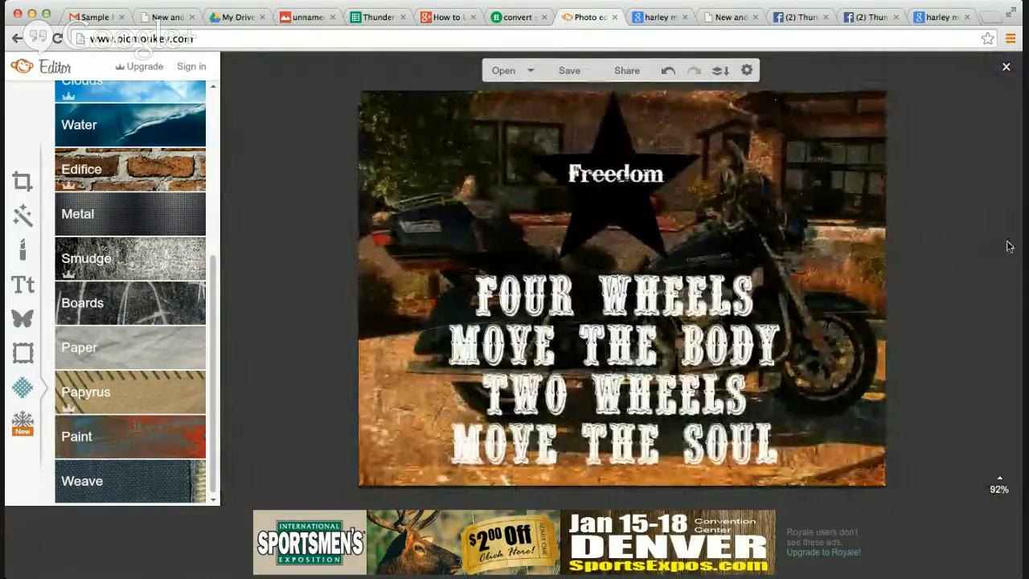
Shift the "Freedom" title slightly left and down on the star, and compare the layout with the reference poster in Gmail
click(614, 178)
drag(615, 179, 605, 184)
click(611, 233)
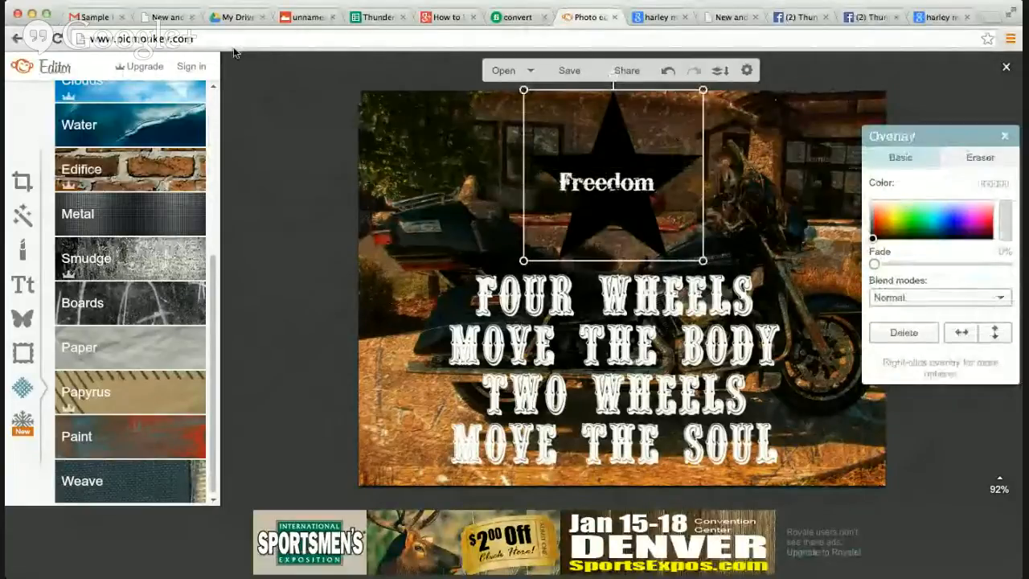
click(104, 18)
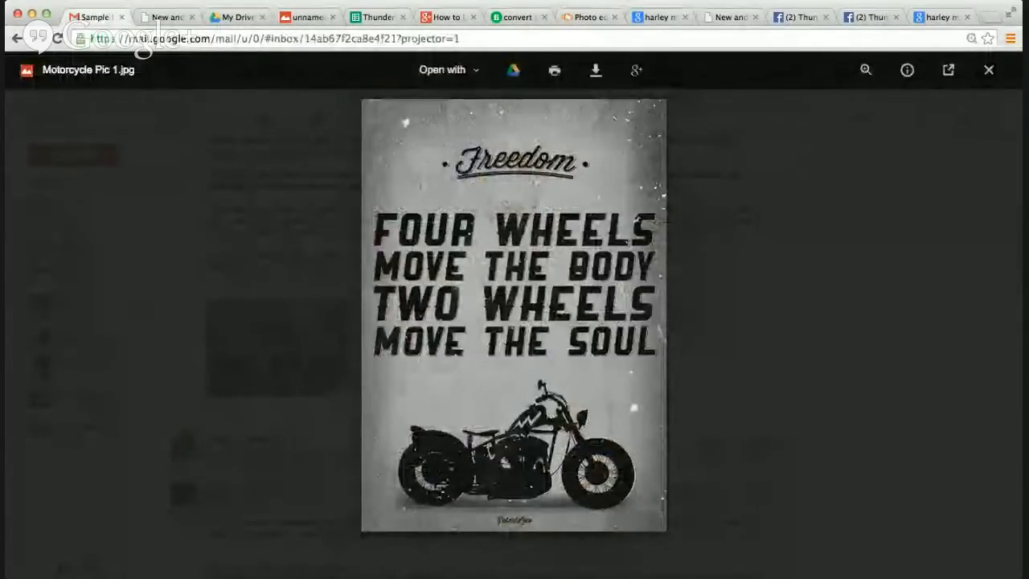
click(580, 18)
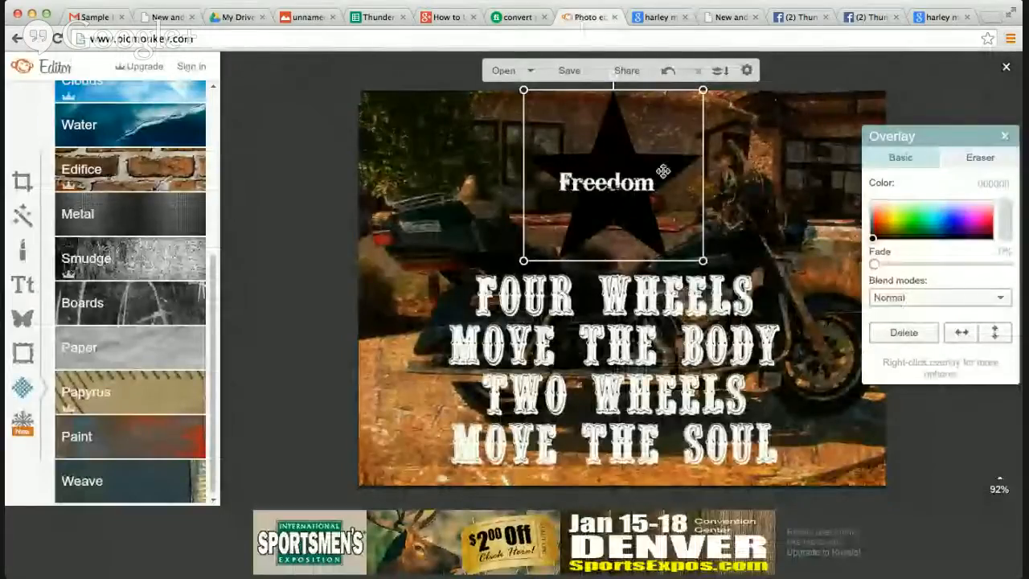
Nudge the black star slightly left above the quote and raise the "Freedom" title on it
drag(622, 181, 618, 182)
click(748, 169)
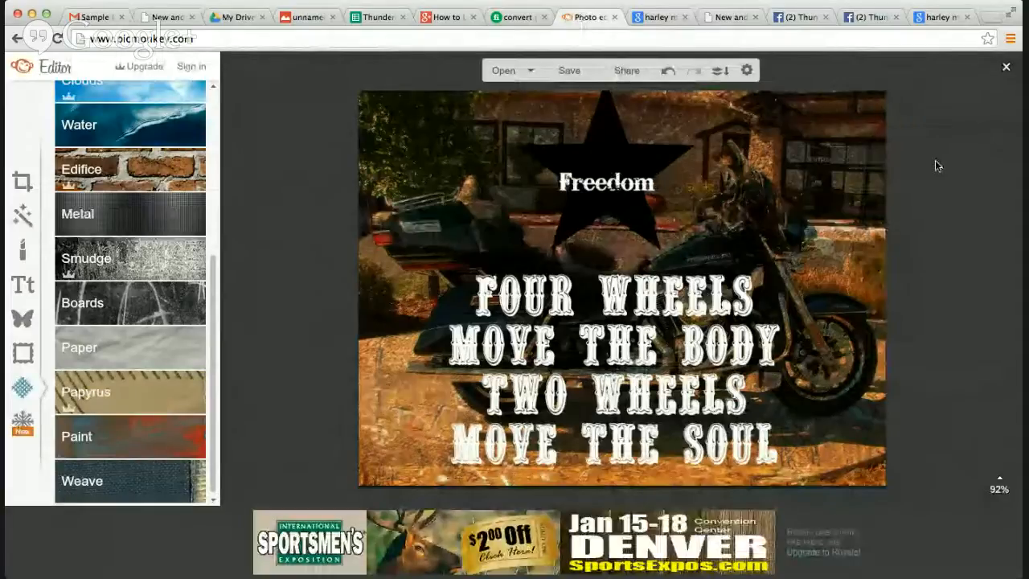
drag(611, 182, 610, 161)
click(635, 132)
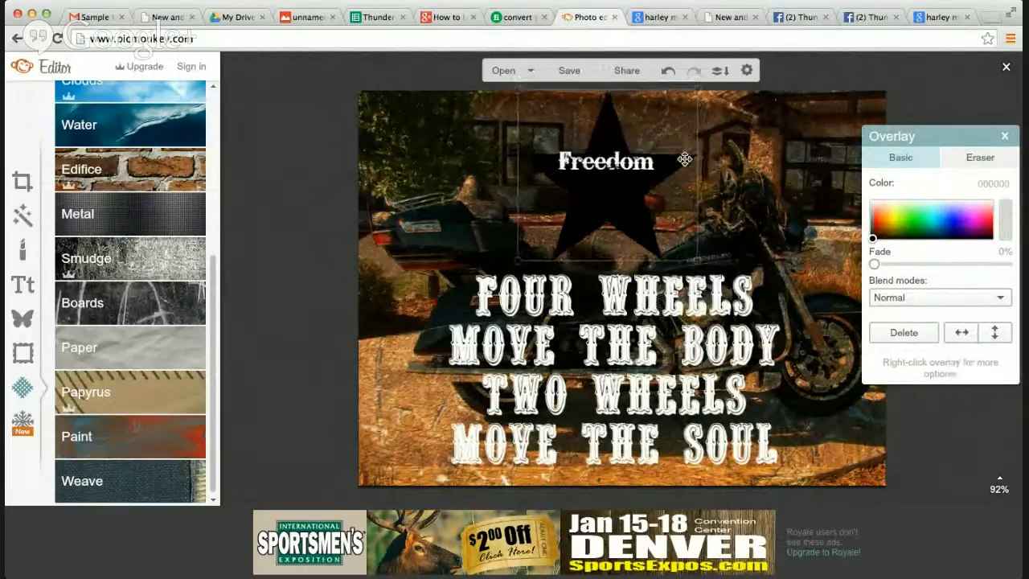
drag(624, 164, 623, 168)
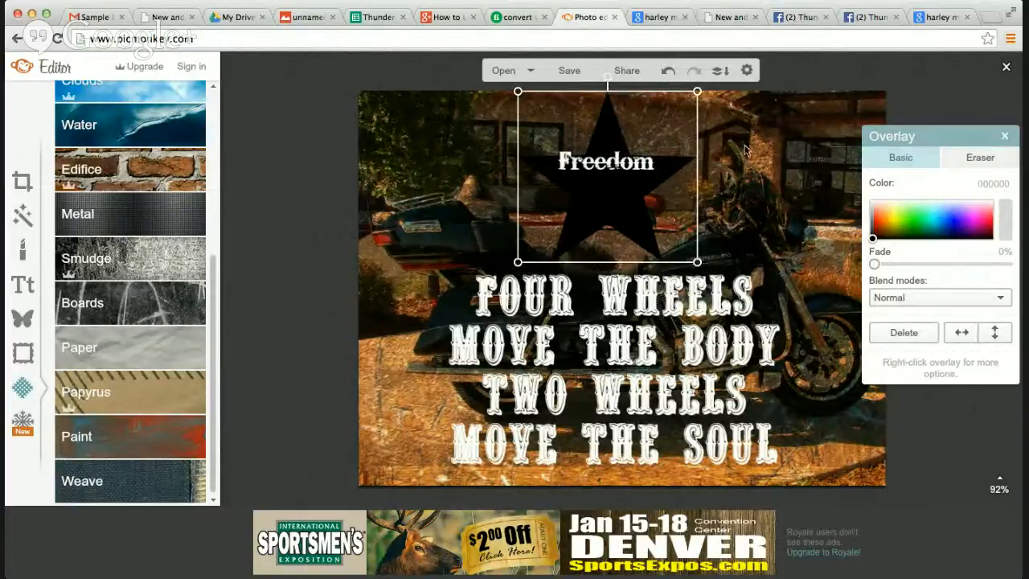
Lower the "Freedom" title to the middle of the star, deselect it and switch to the Google+ event page
click(621, 173)
drag(622, 173, 619, 177)
click(746, 147)
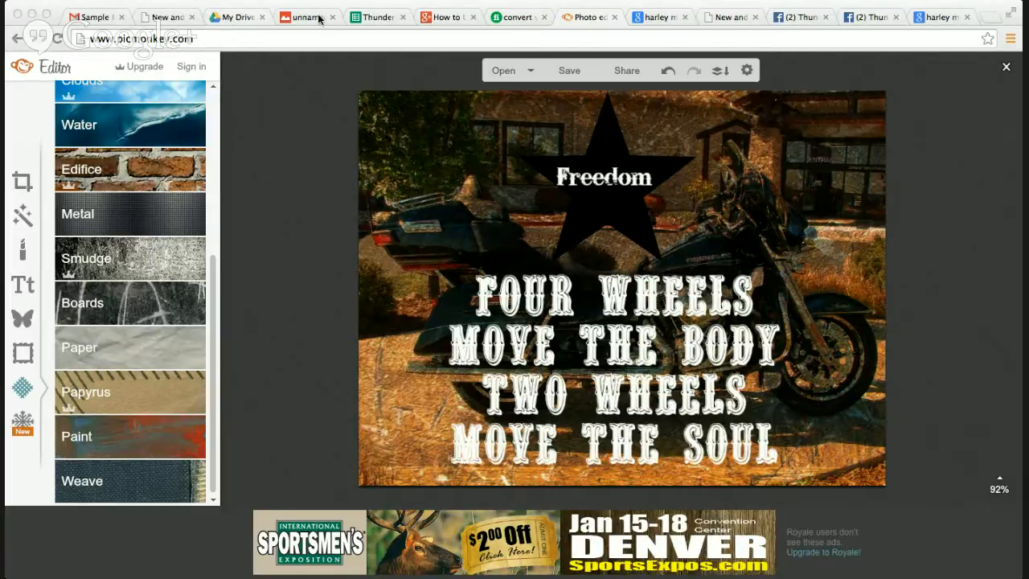
click(441, 16)
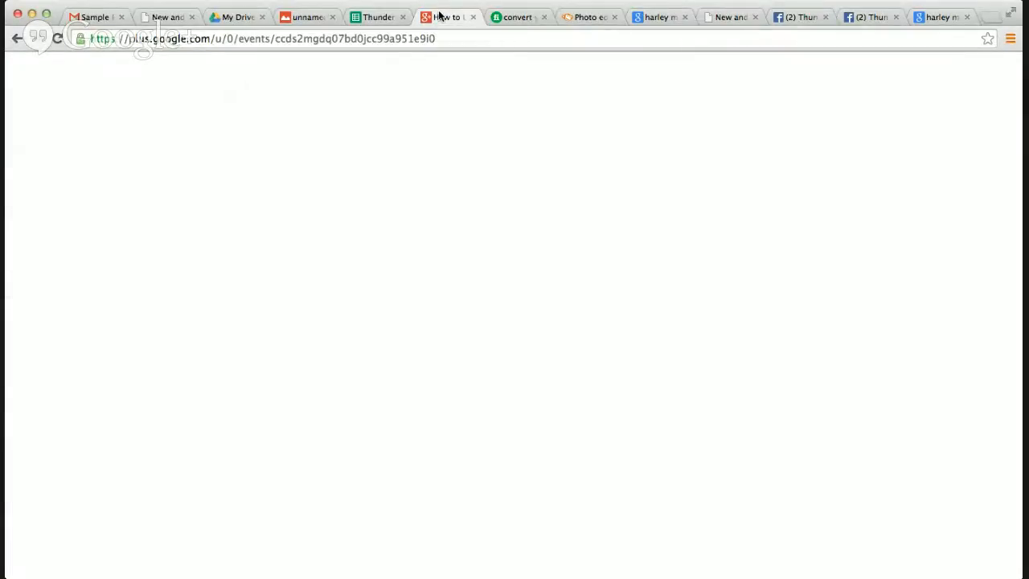